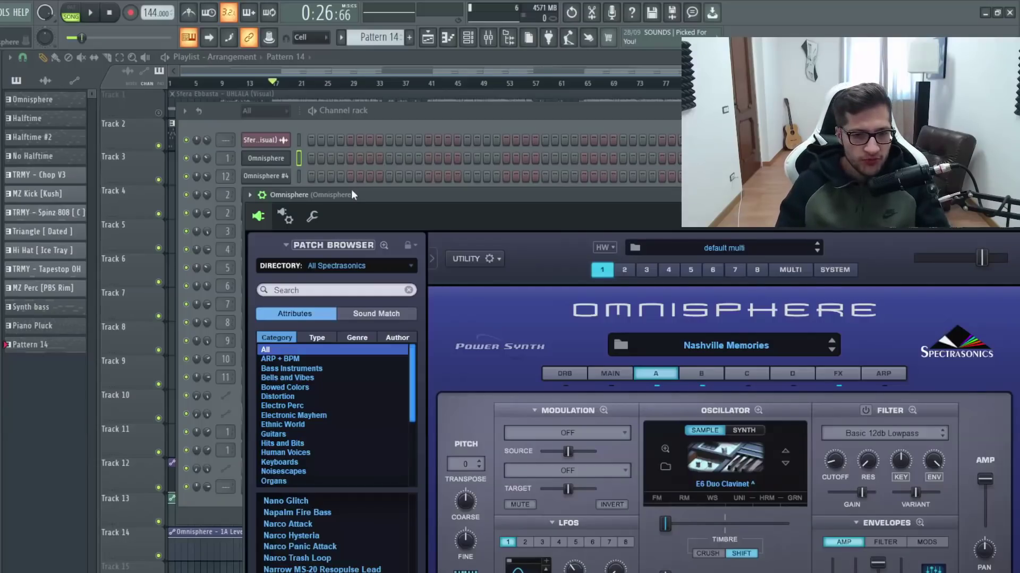
Examine the Nashville Memories patch: oscillator layers A and B, the common effects rack and the Chorus Echo delay.
drag(374, 197, 285, 118)
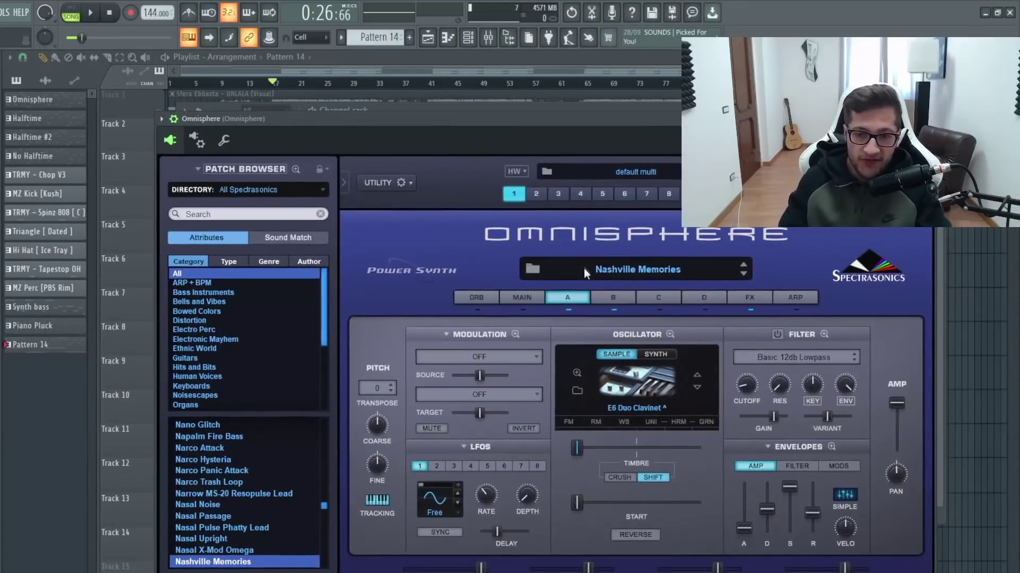
click(619, 291)
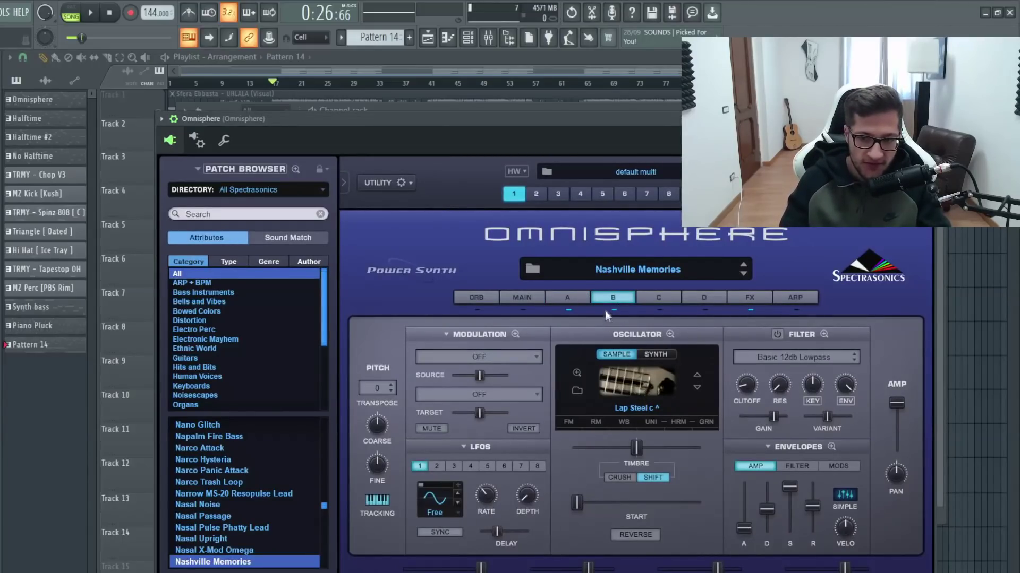
click(575, 300)
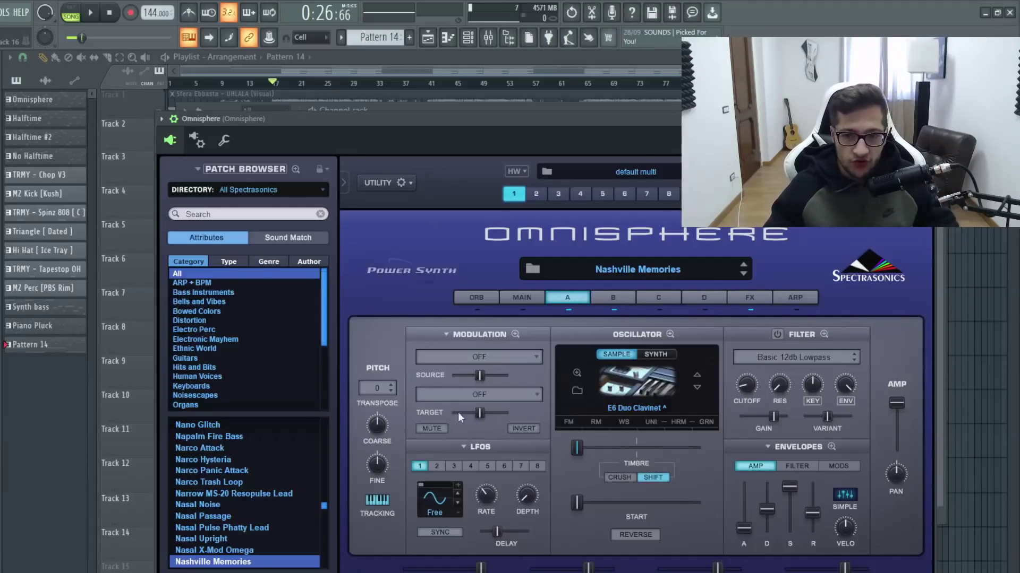
click(737, 295)
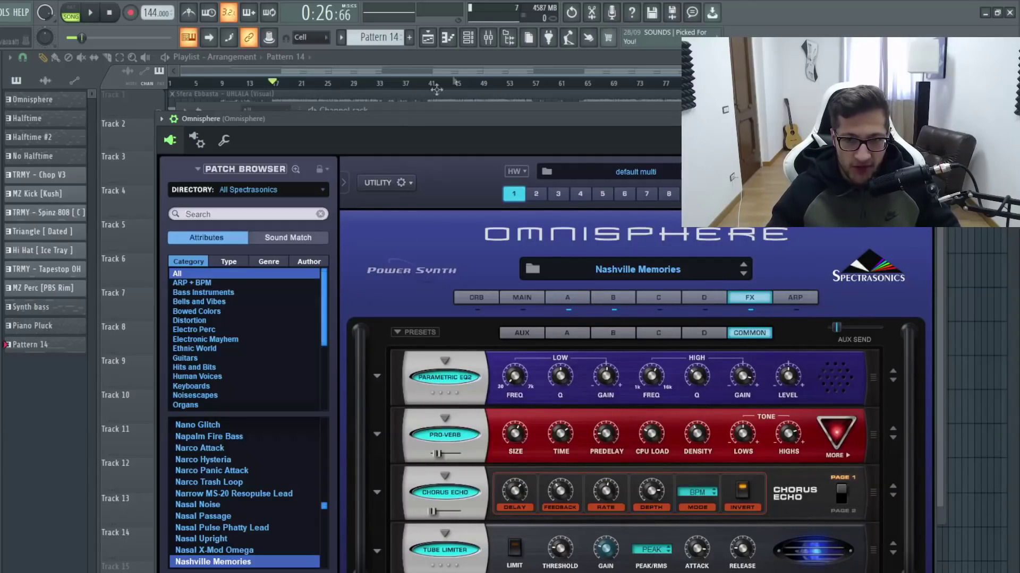
click(488, 37)
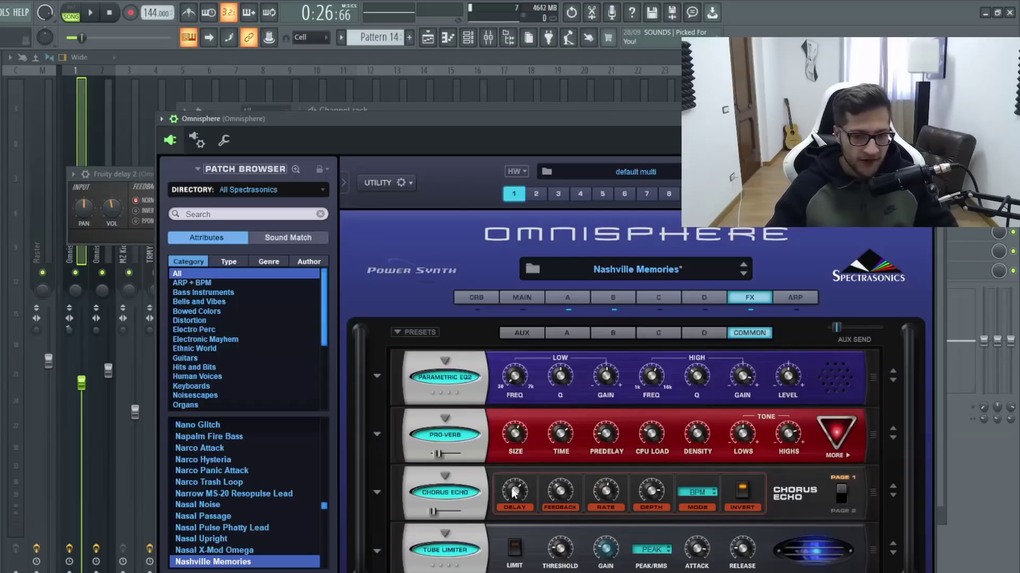
mouse_move(513, 492)
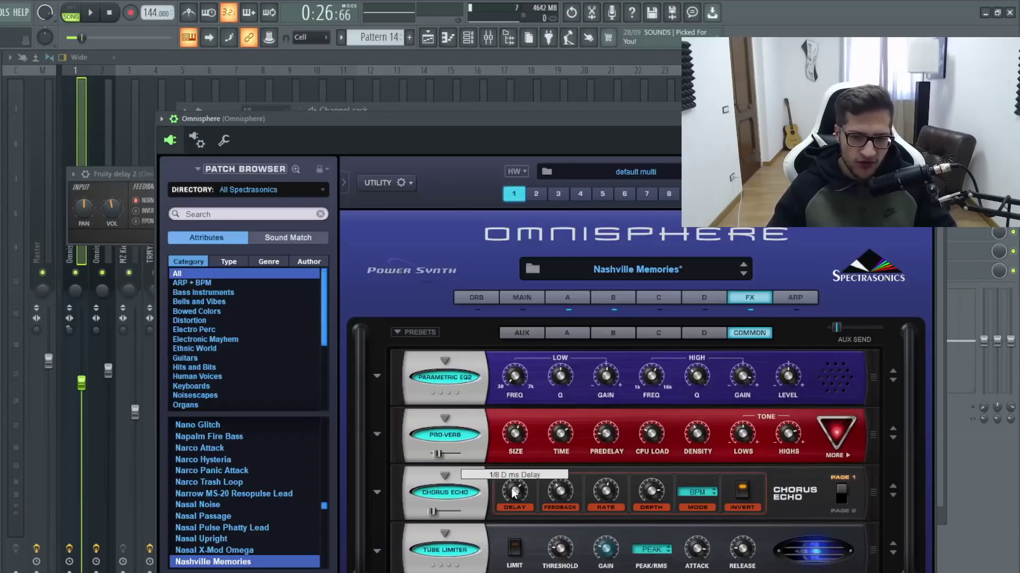
Play the four-bar Omnisphere melody in the piano roll and stop playback.
click(567, 332)
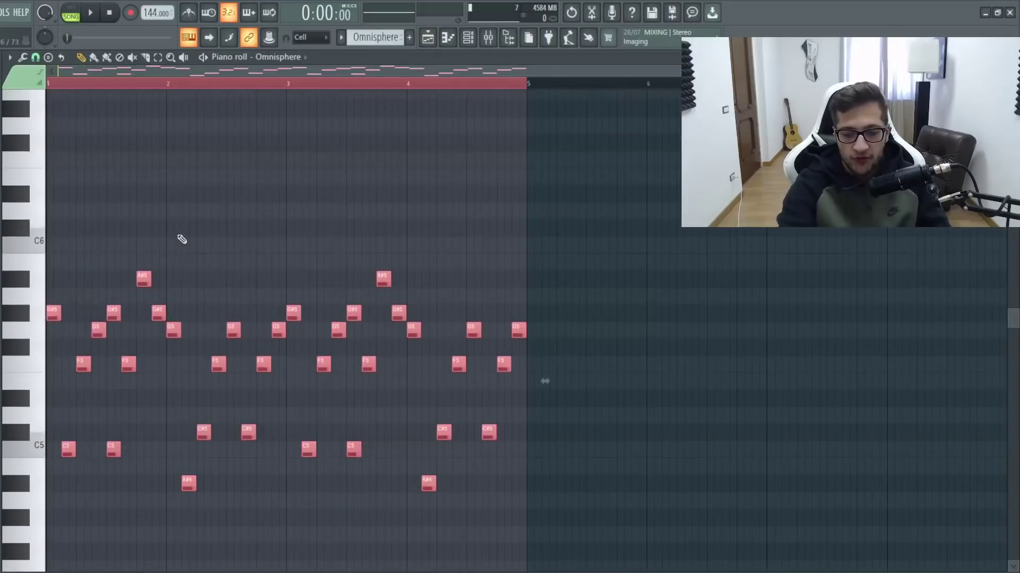
key(space)
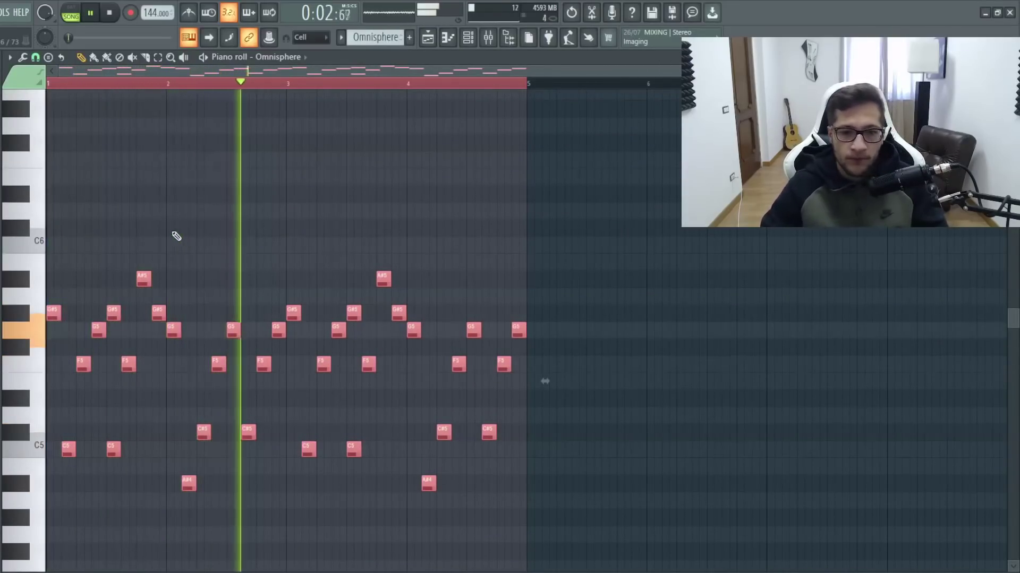
scroll(183, 241, down, 2)
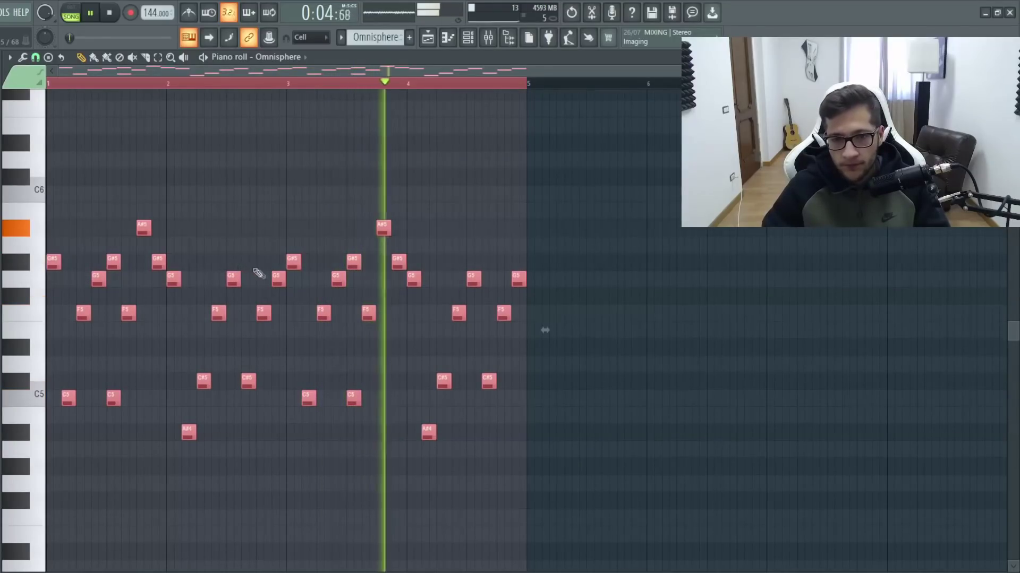
key(space)
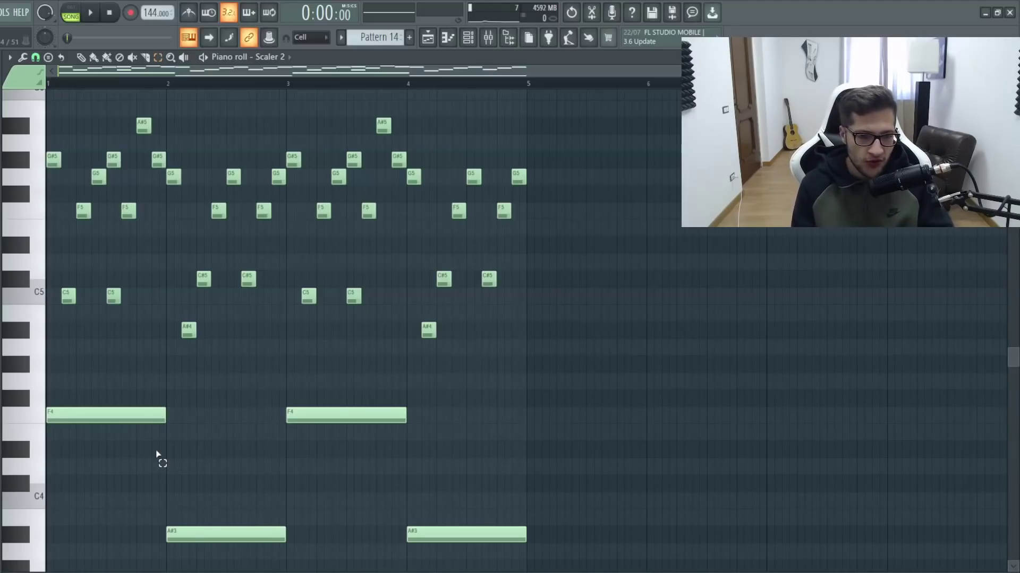
Build chords with bar-long notes: add G#4 above the first F4, and C#4 and F4 above the first A#3.
drag(157, 456, 469, 533)
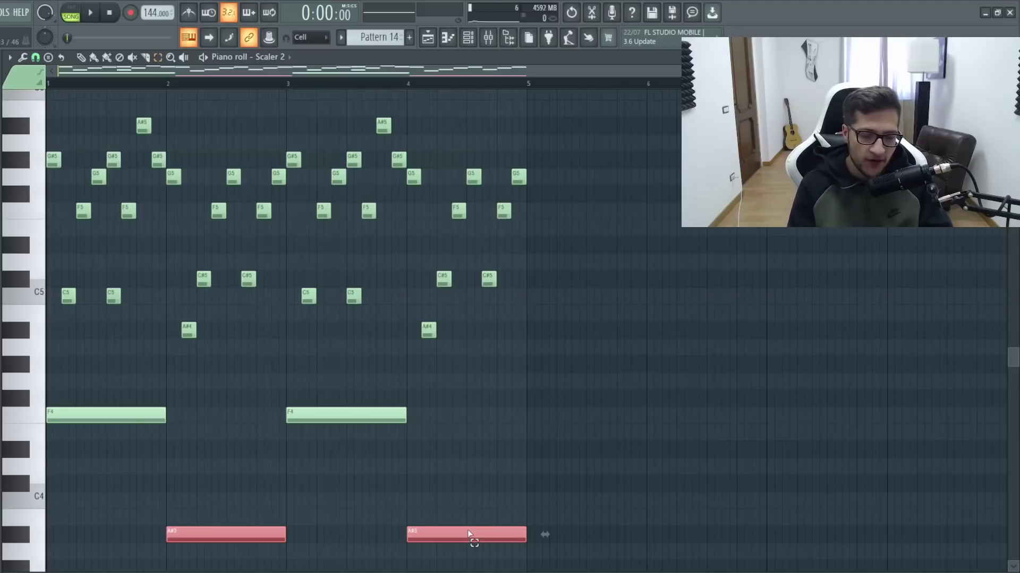
scroll(89, 371, up, 2)
click(90, 372)
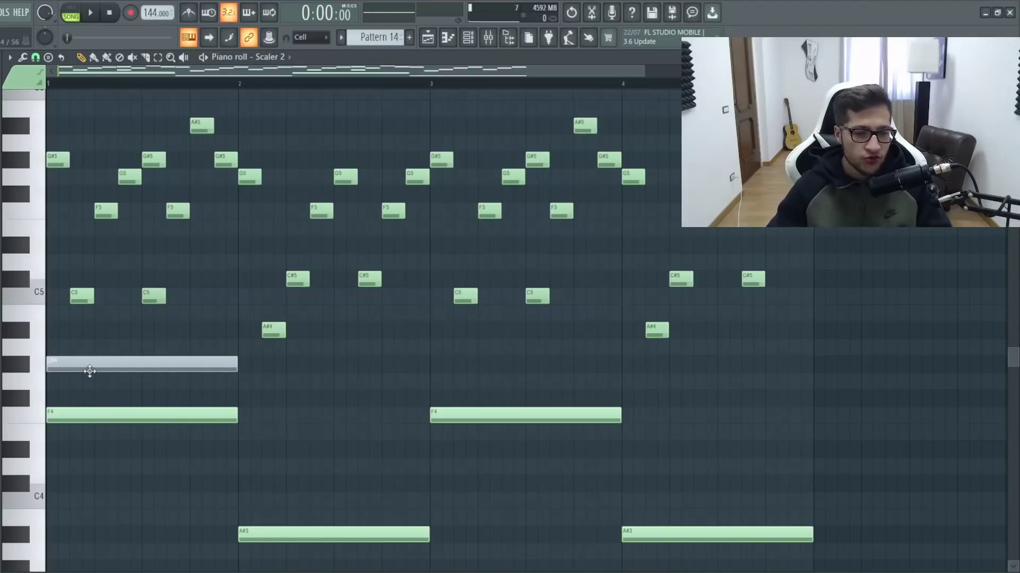
right_click(89, 372)
click(46, 364)
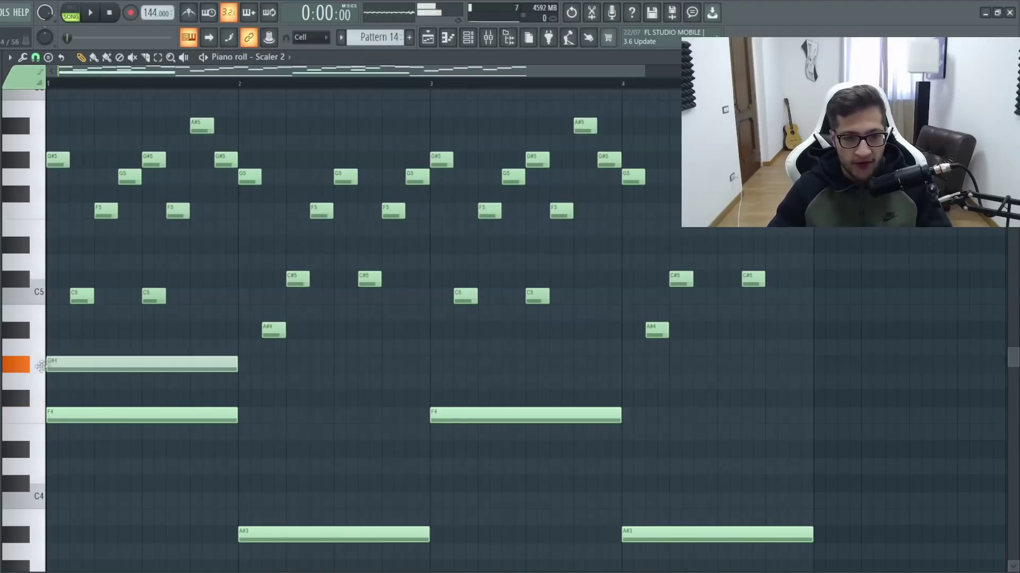
click(80, 298)
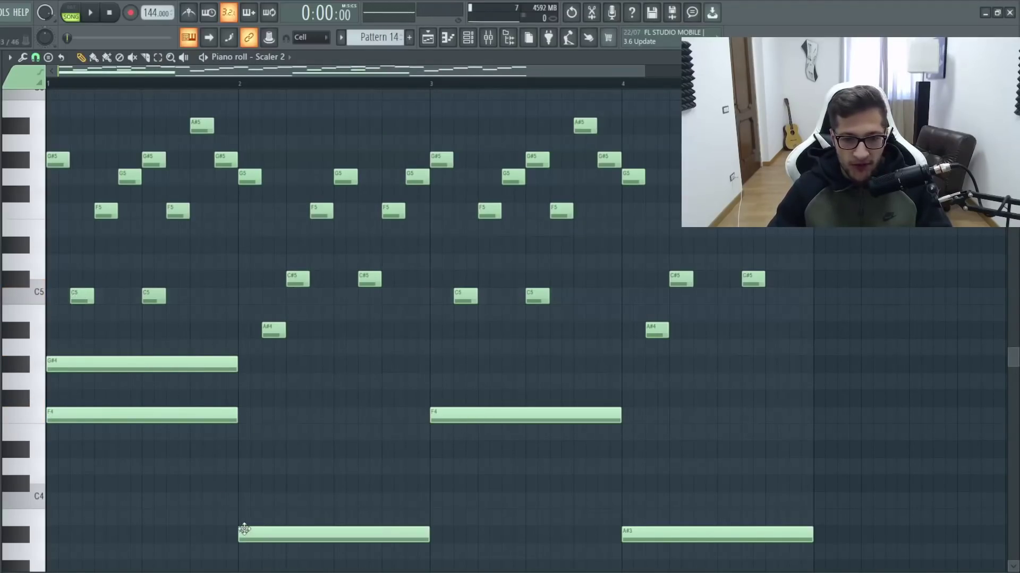
key(ctrl+z)
click(254, 482)
click(257, 419)
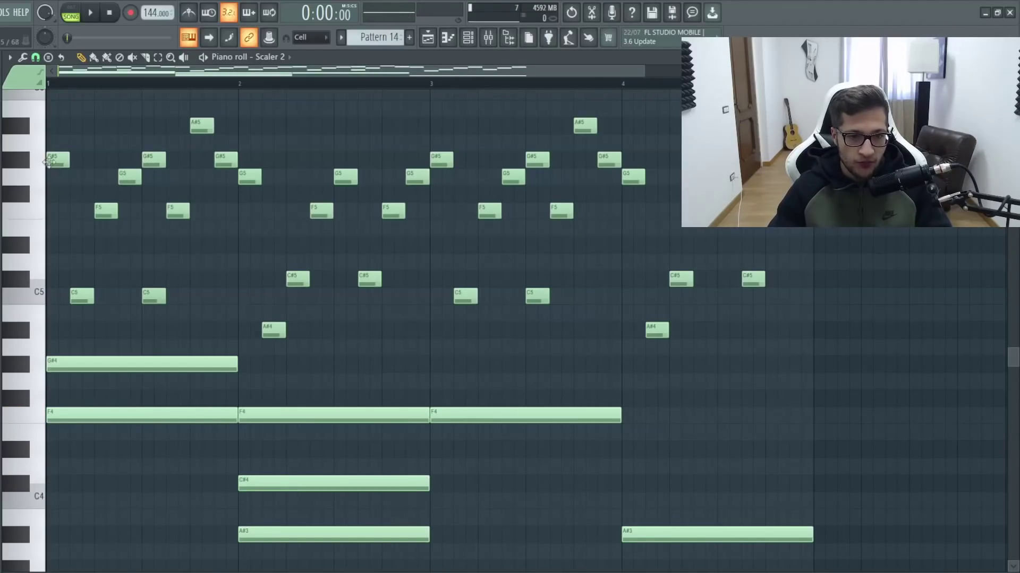
Try moving the first chord's G#4 note down to G4.
scroll(56, 172, up, 2)
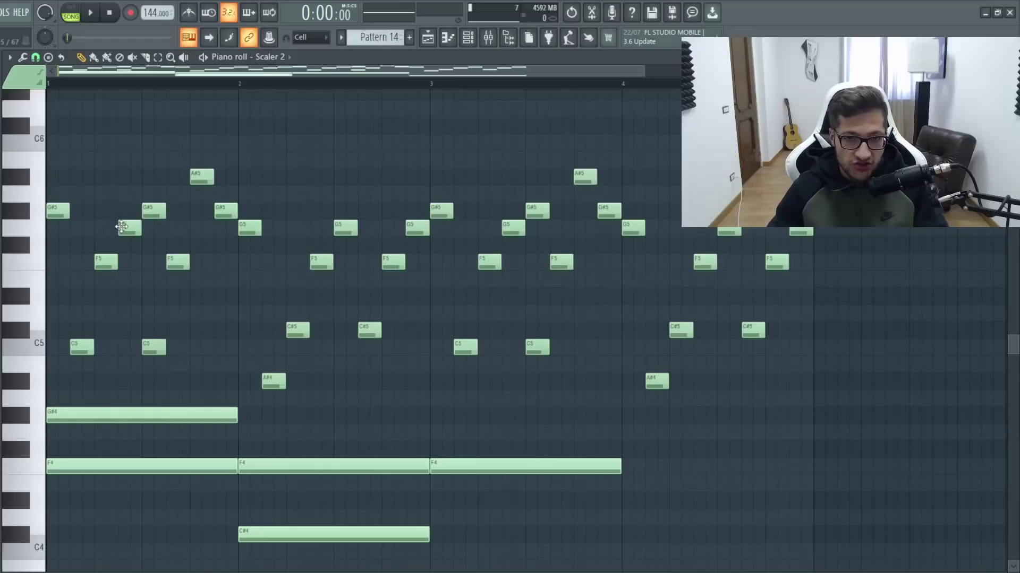
drag(106, 415, 104, 430)
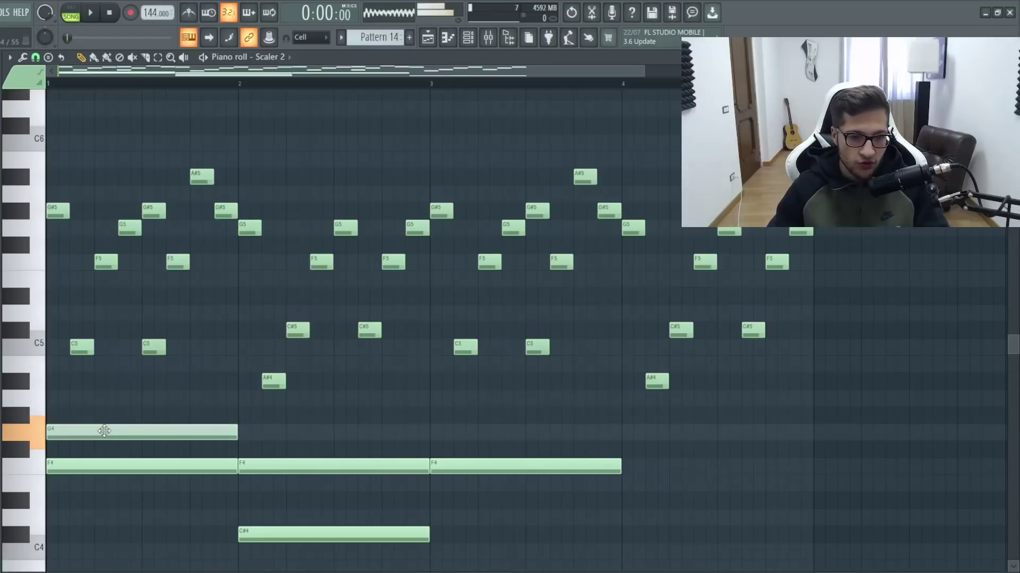
click(158, 59)
drag(129, 209, 162, 237)
click(101, 414)
drag(101, 414, 103, 436)
Raise the first chord's upper note to A#4 and bring it back to G#4.
click(200, 181)
drag(120, 376, 79, 387)
key(shift+Up)
key(shift+Up)
key(shift+Up)
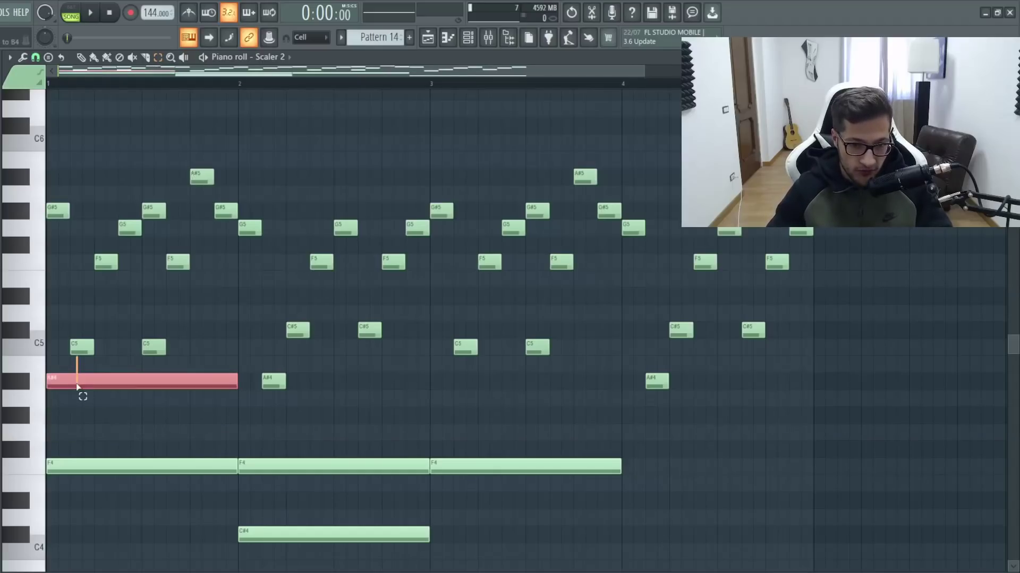
click(223, 212)
click(154, 386)
key(shift+Down)
key(shift+Down)
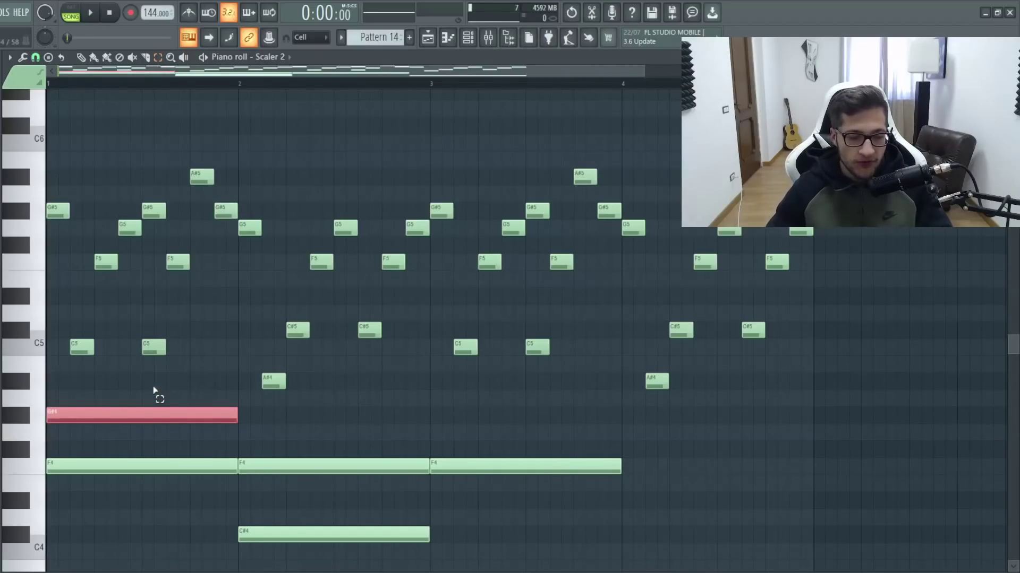
Shift the first chord's G#4 note up and down to try neighbouring pitches.
drag(50, 154, 194, 534)
click(108, 412)
key(shift+Up)
key(shift+Down)
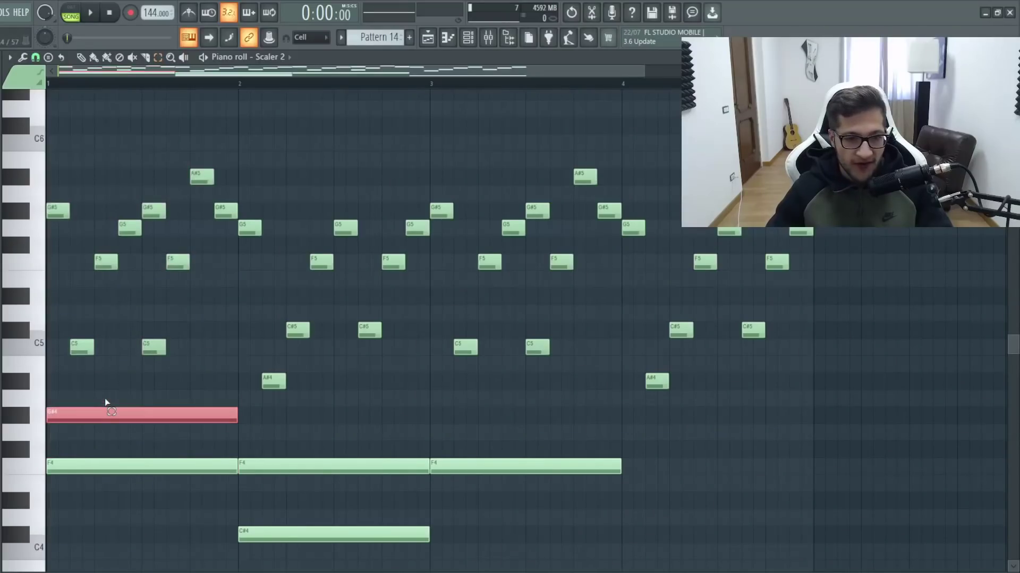
key(shift+Down)
key(shift+Up)
key(shift+Up)
key(shift+Up)
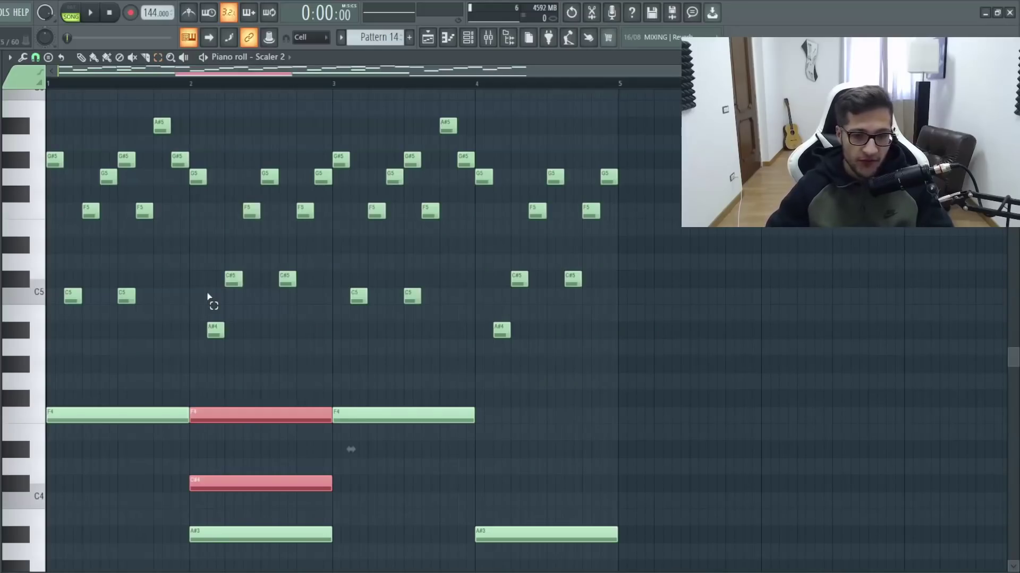
Raise the added C#4 and F4 notes in bar 2 by an octave, and delete both.
key(ctrl+Up)
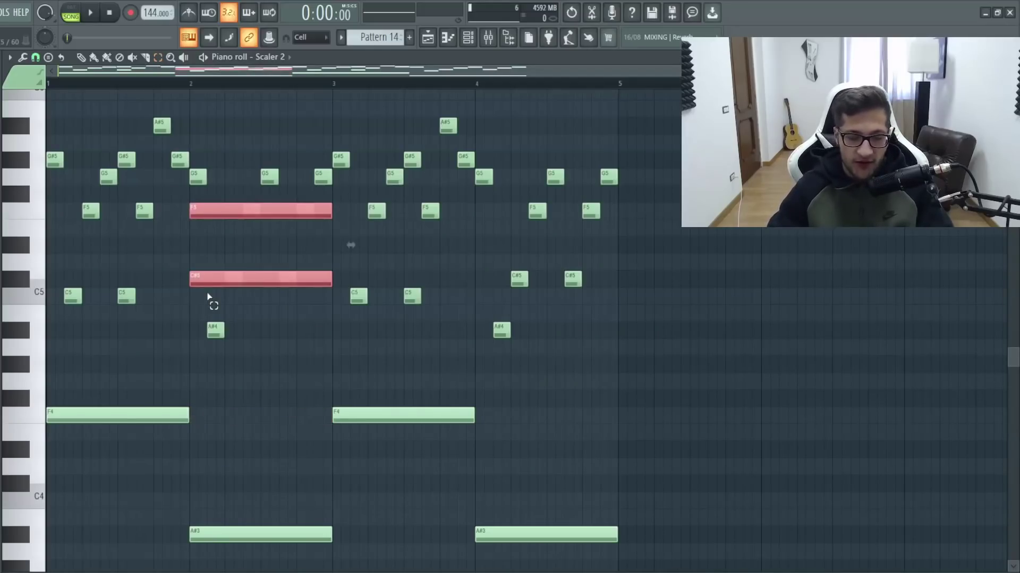
drag(208, 296, 202, 215)
key(alt+u)
mouse_move(189, 166)
mouse_down()
mouse_move(364, 221)
mouse_move(343, 185)
mouse_move(200, 221)
mouse_move(182, 295)
mouse_up()
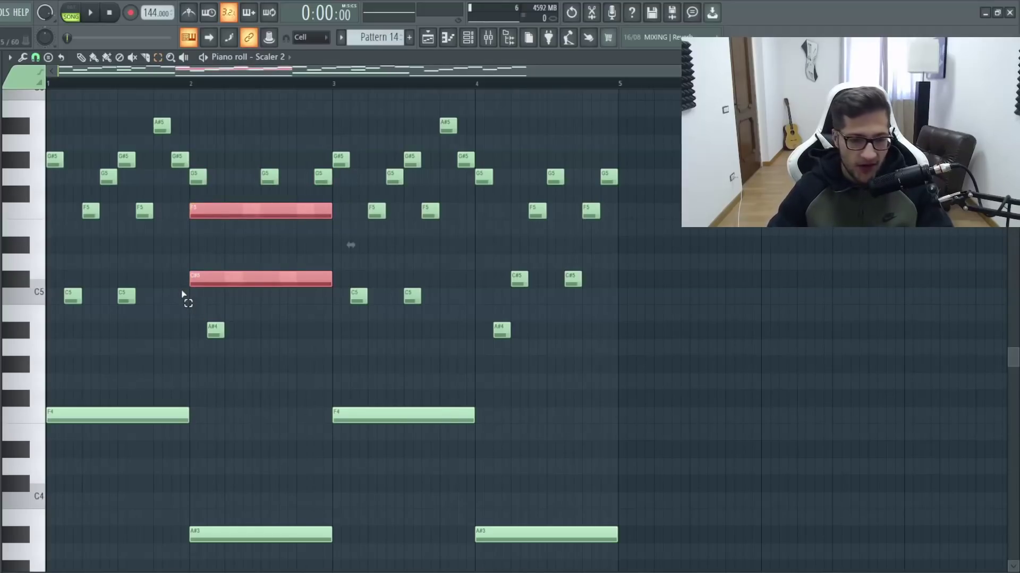
key(Delete)
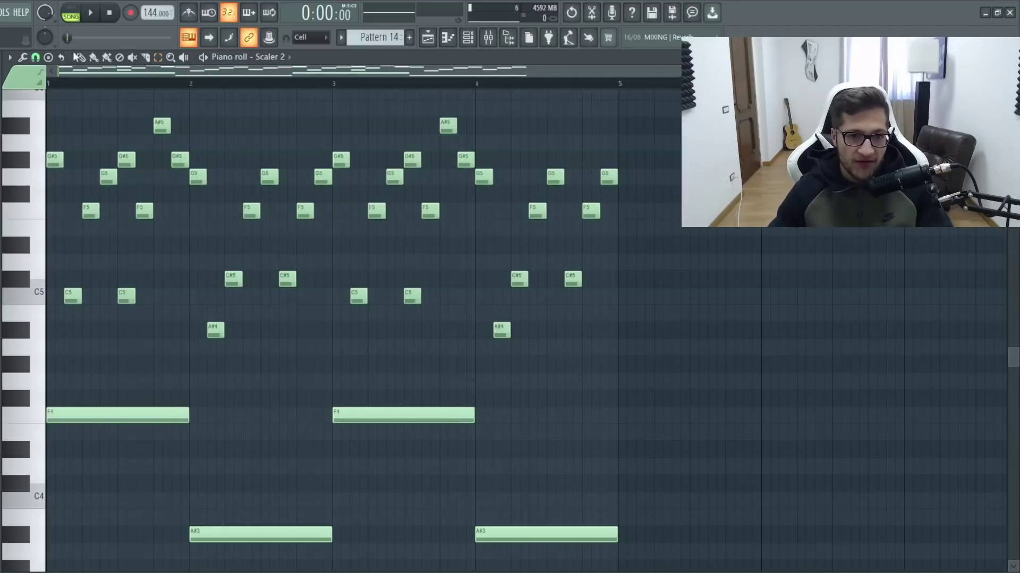
Switch playback to pattern mode and play the melody together with the bass notes.
click(80, 14)
key(space)
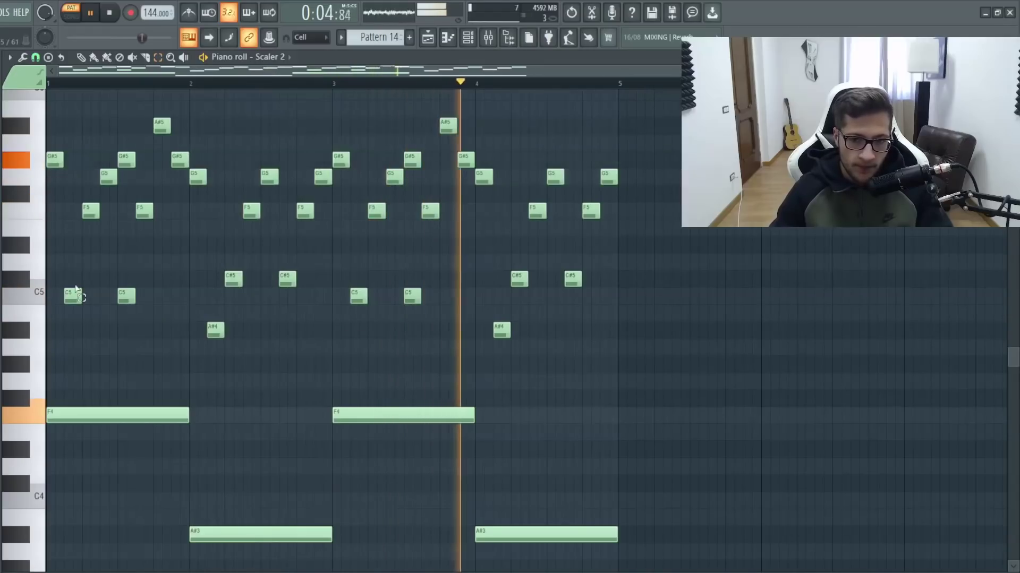
key(space)
Select the C5 and C#5 melody notes across the four bars to examine them, and clear the selection.
drag(610, 302, 35, 274)
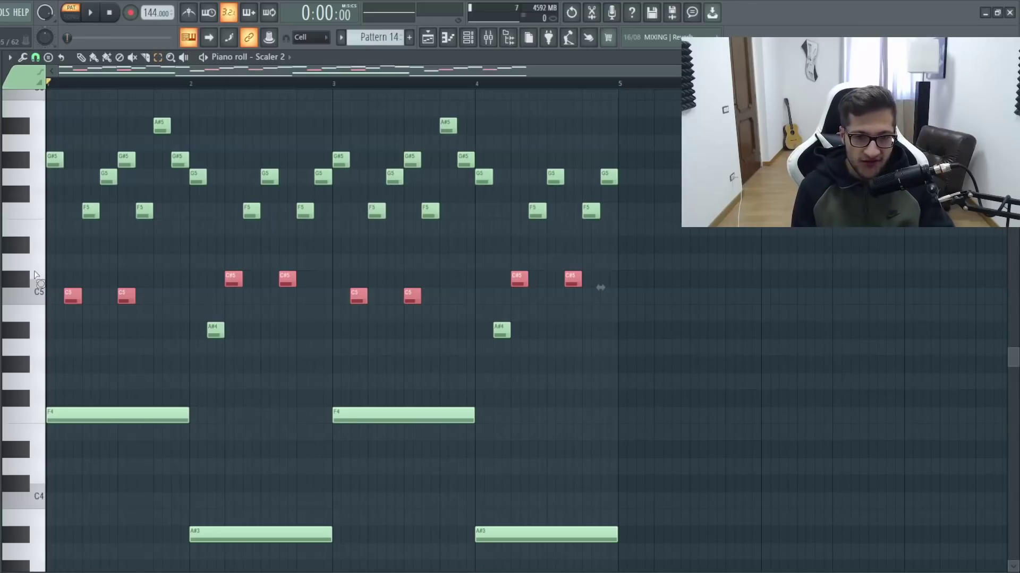
drag(91, 133, 135, 186)
click(127, 185)
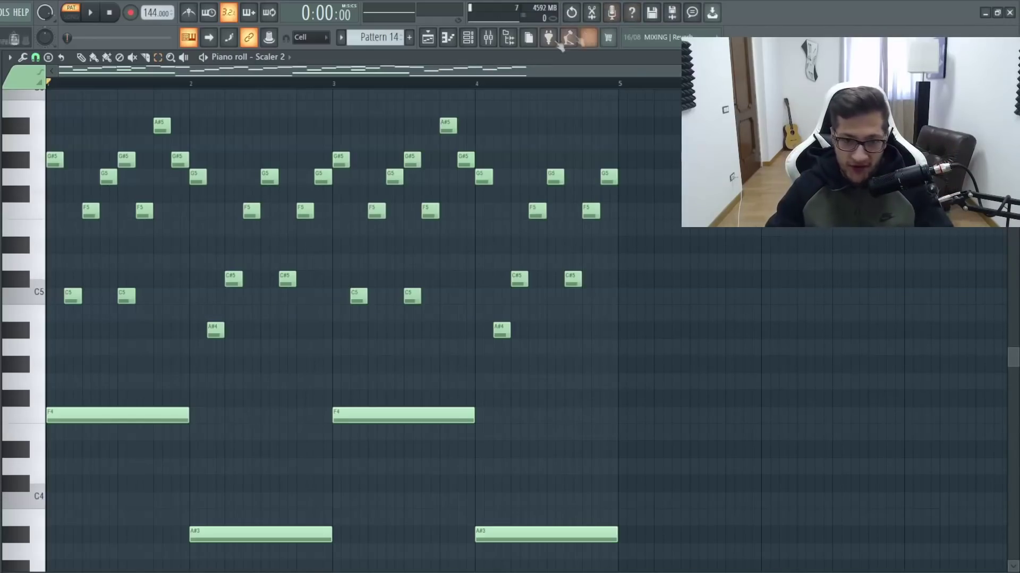
Show the playlist, open the Omnisphere #5 audio clip's sample settings, and play the arrangement from bar 9.
click(428, 39)
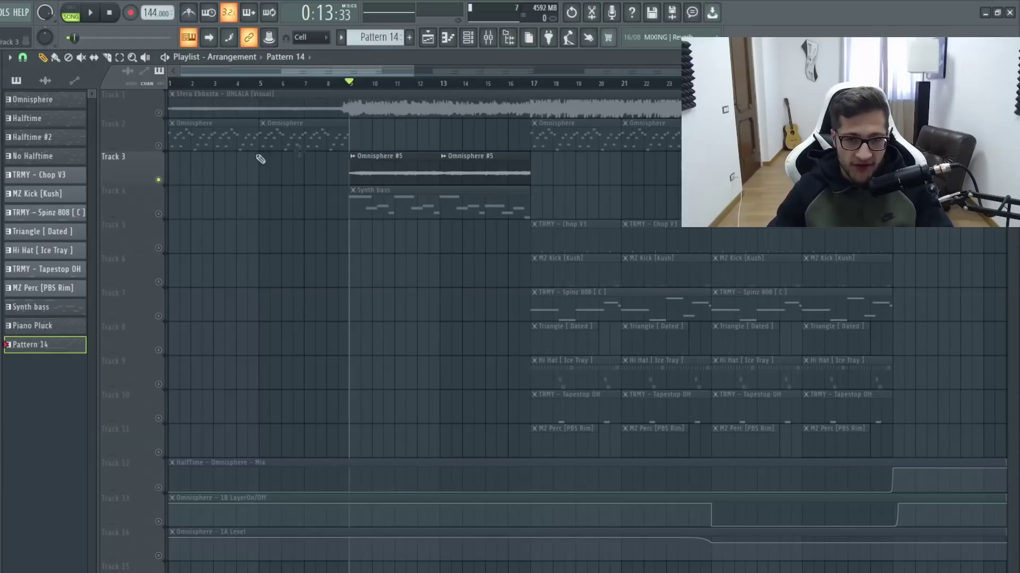
double_click(434, 165)
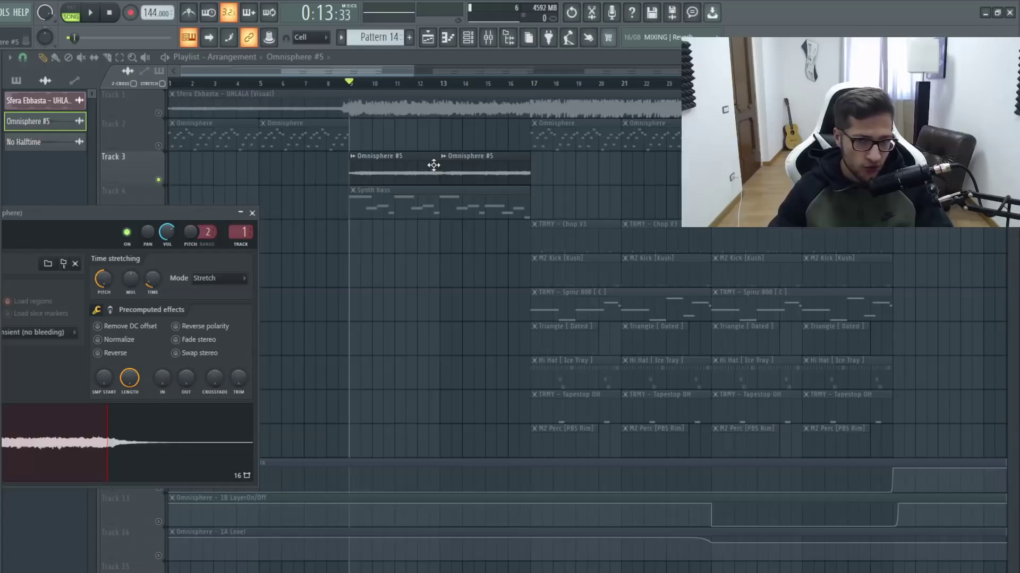
key(space)
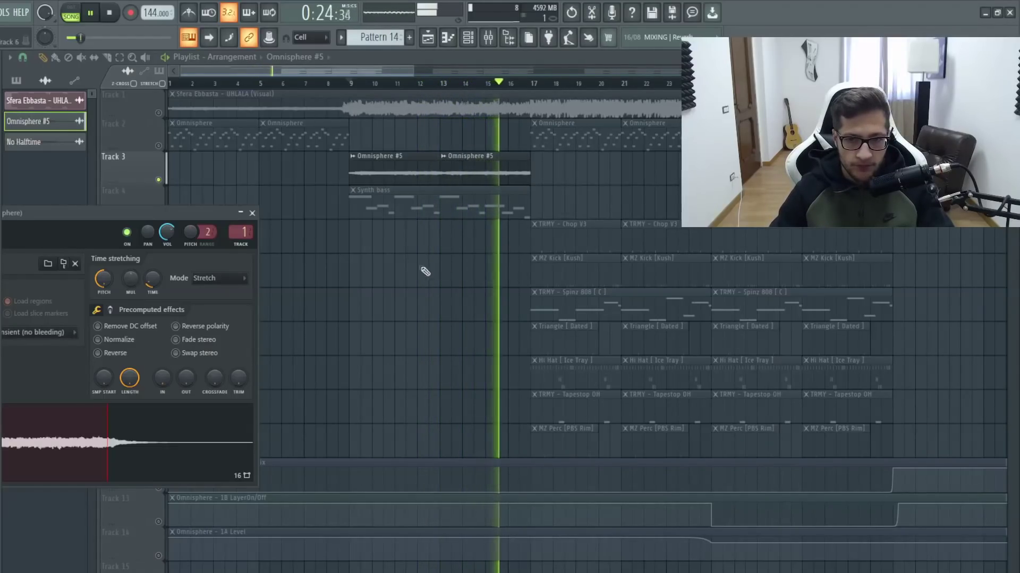
scroll(385, 243, down, 2)
key(space)
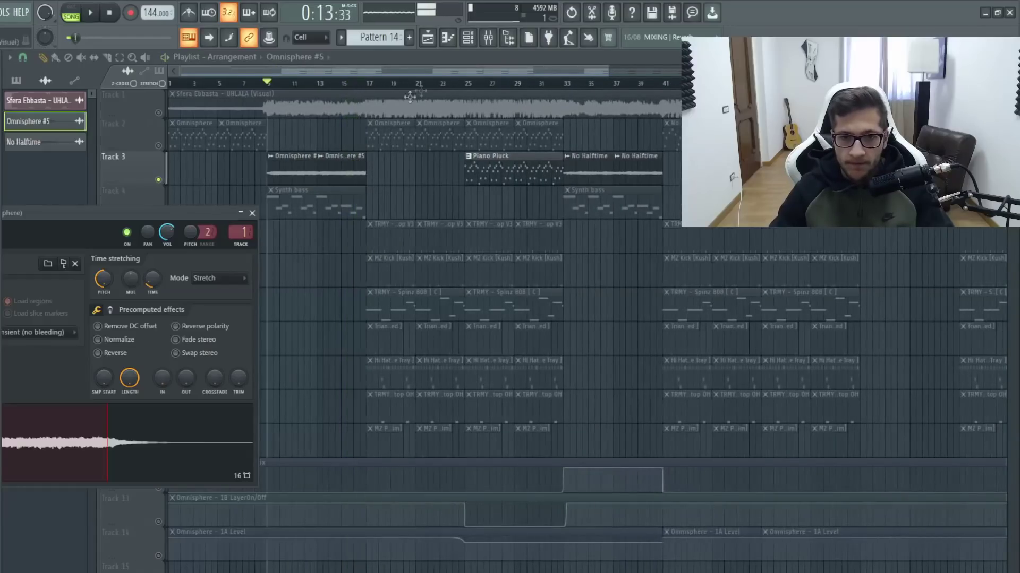
Open the Omnisphere #2 channel to examine the Green Taurus Bass patch's solo and glide settings, and return to the playlist.
click(469, 38)
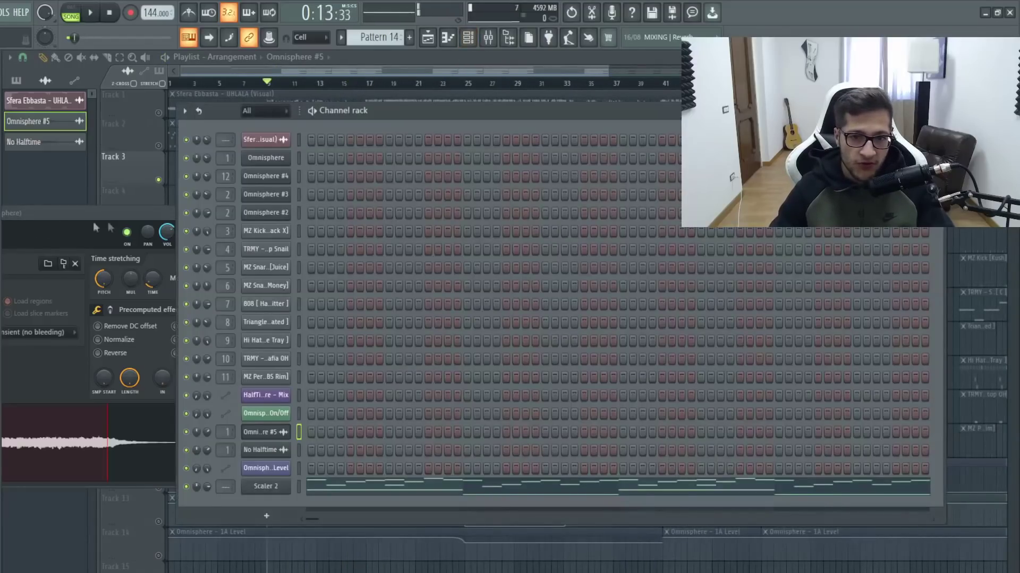
click(257, 197)
click(260, 213)
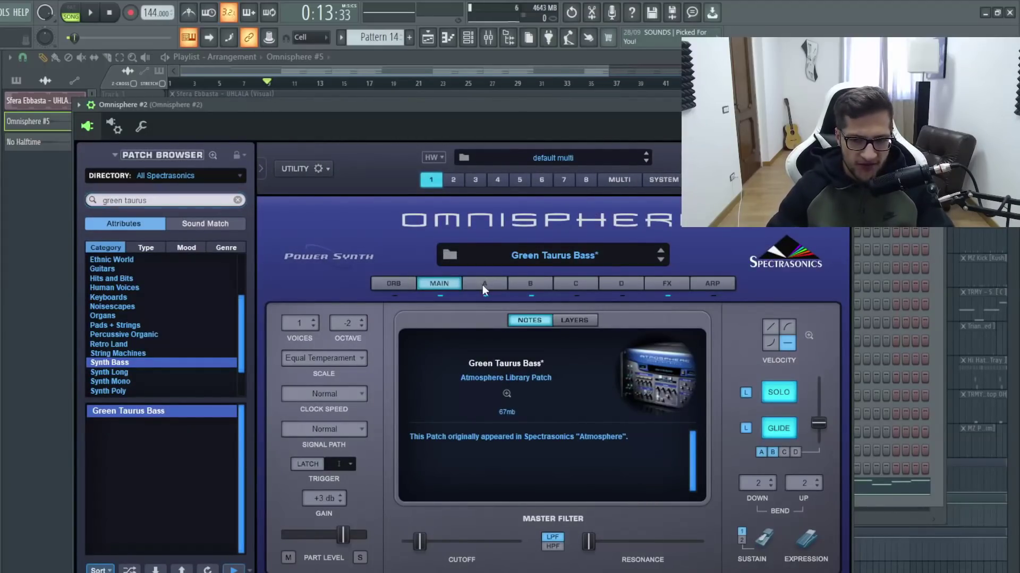
mouse_move(823, 420)
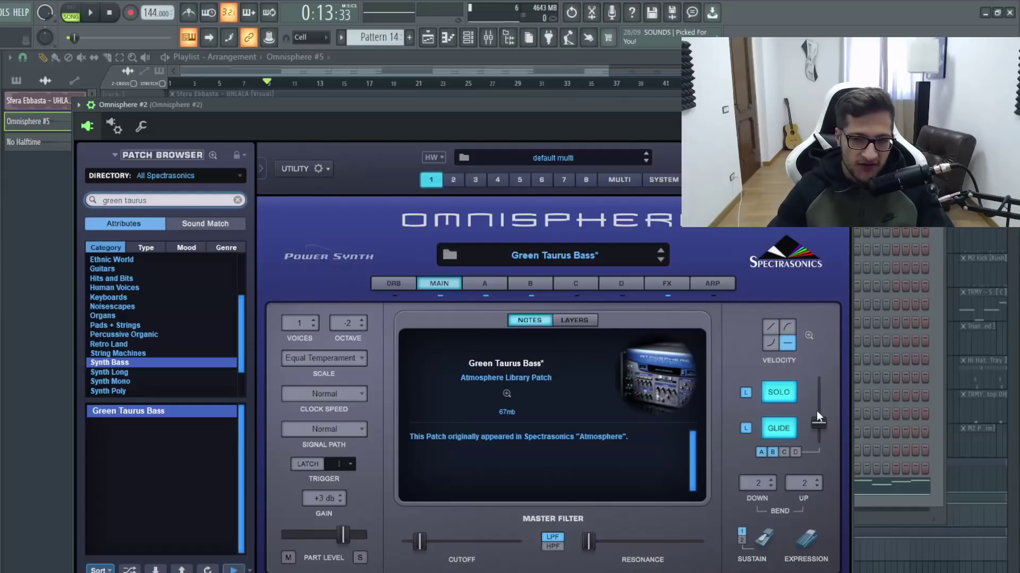
click(476, 75)
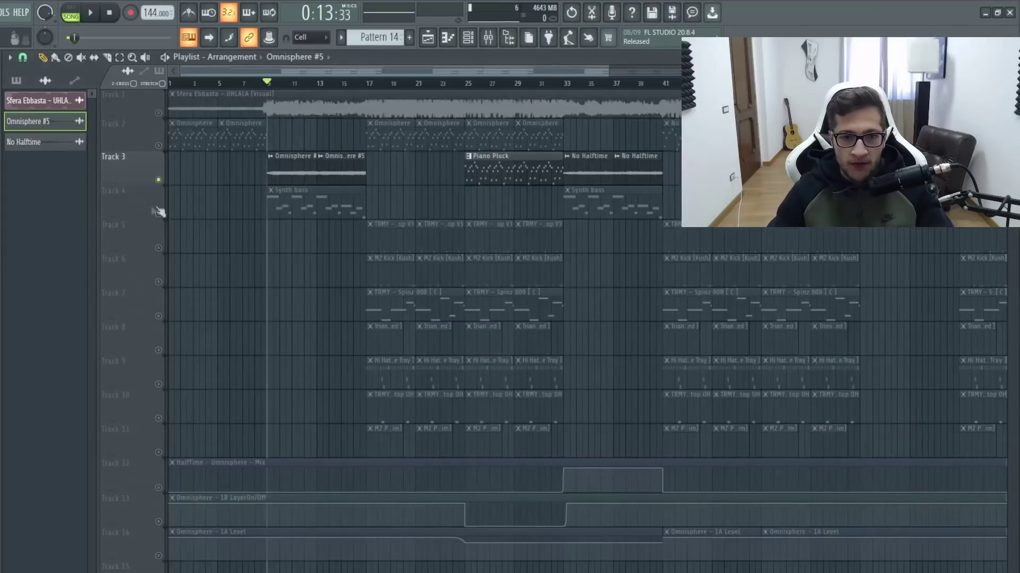
Open the Synth bass notes and audition the F minor chord progression in Scaler 2, from the opening F min to the closing Ab maj.
double_click(281, 205)
key(space)
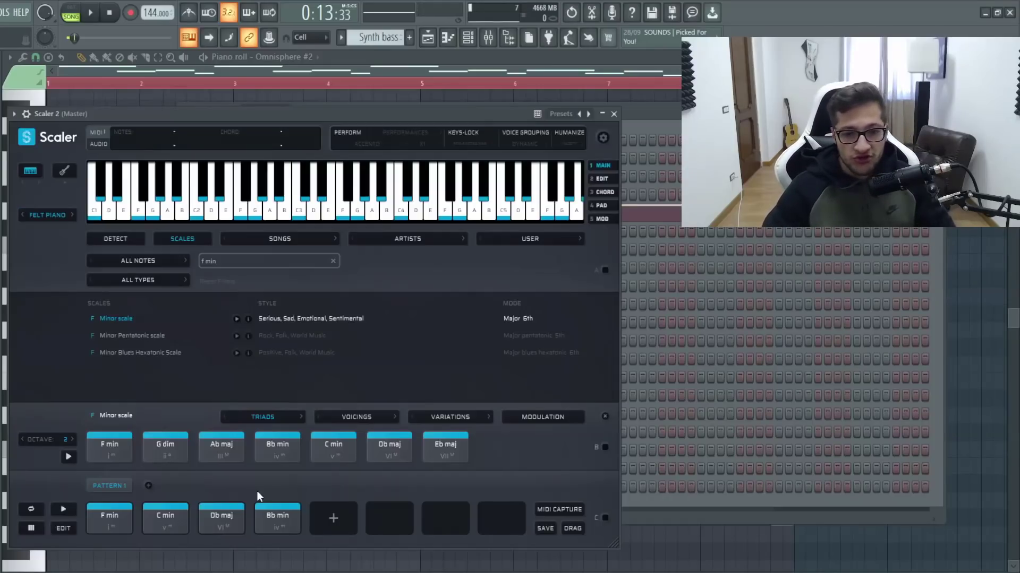
click(110, 517)
click(165, 518)
click(200, 518)
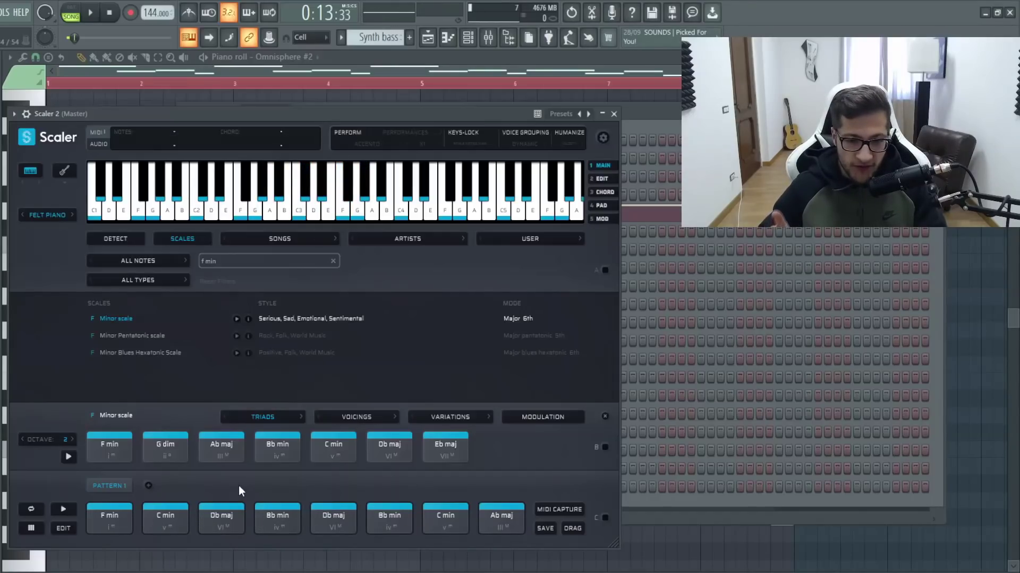
click(333, 518)
click(387, 518)
click(427, 517)
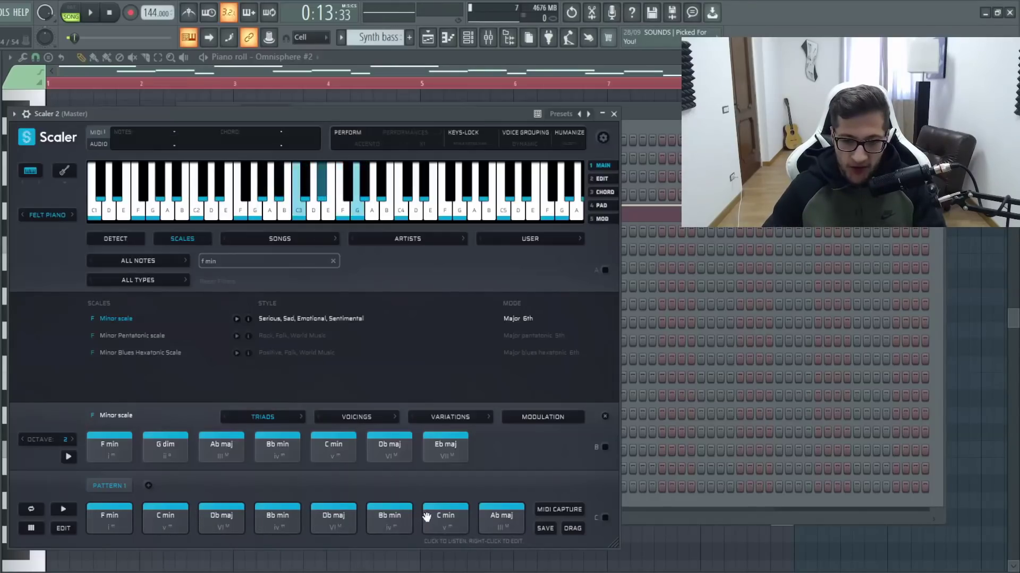
click(502, 515)
click(110, 523)
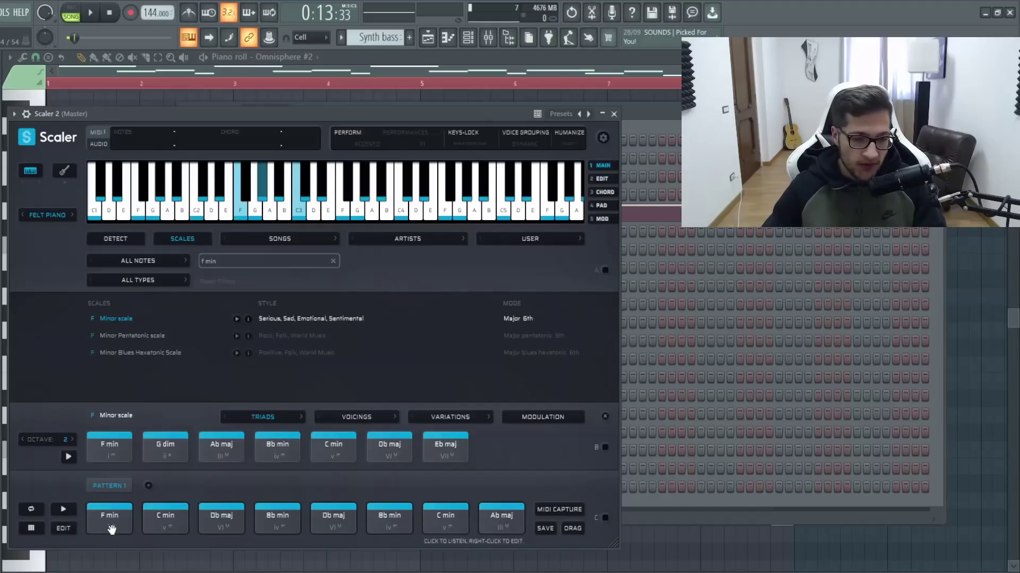
click(70, 510)
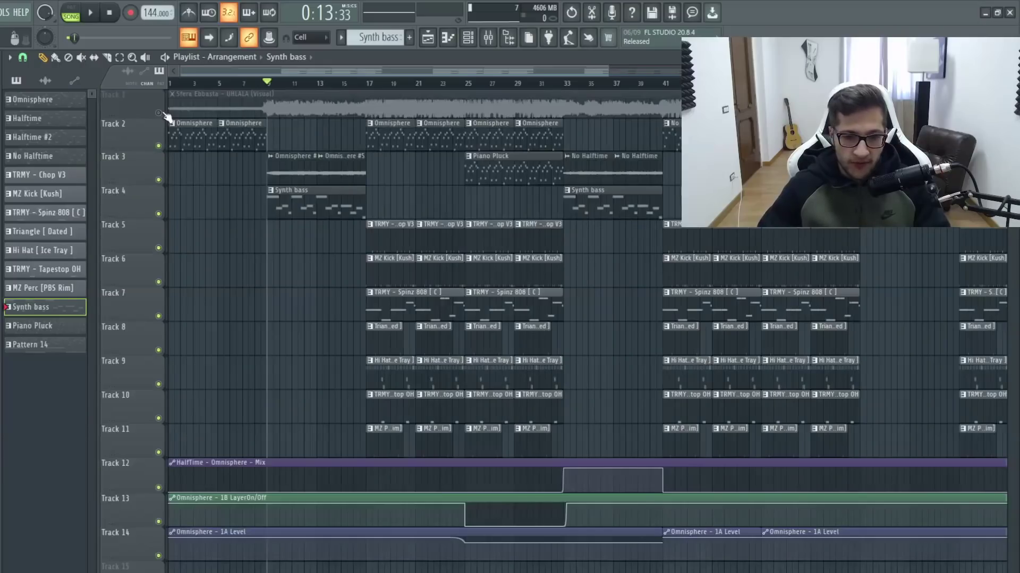
Play the full arrangement from bar 9 to bar 17 while examining the Synth bass notes and its playlist clip.
key(space)
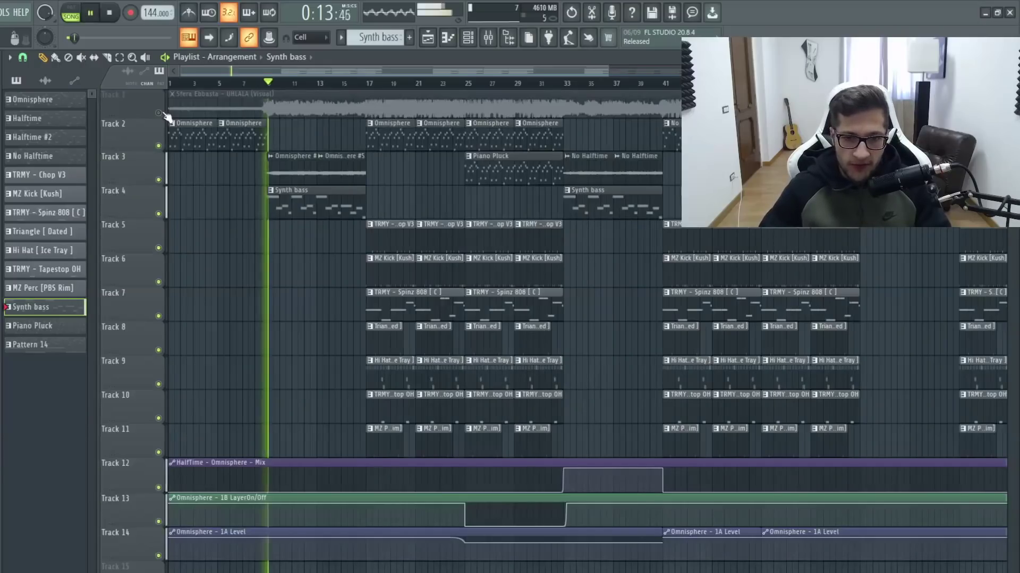
double_click(283, 203)
scroll(281, 231, up, 4)
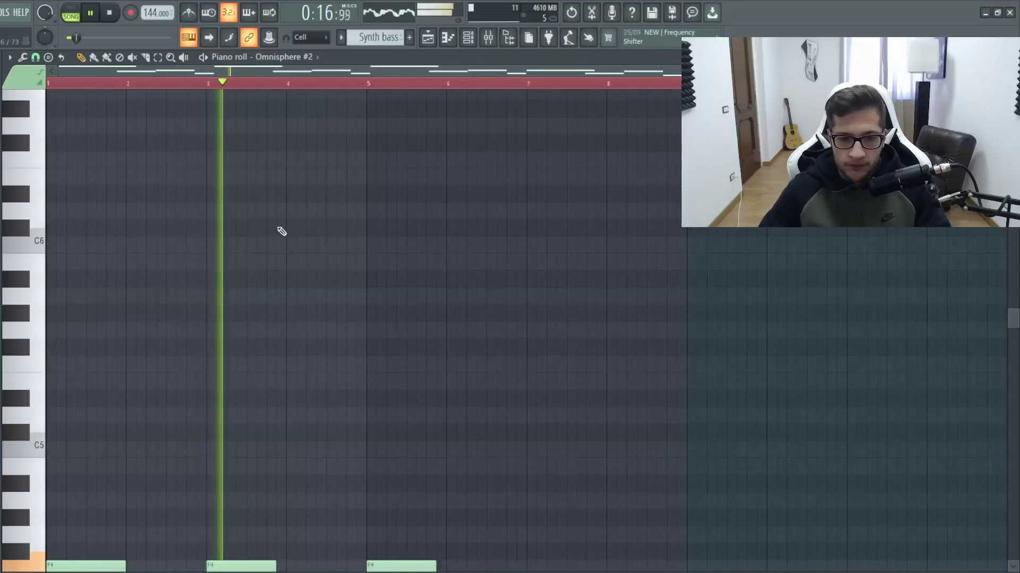
scroll(287, 234, down, 4)
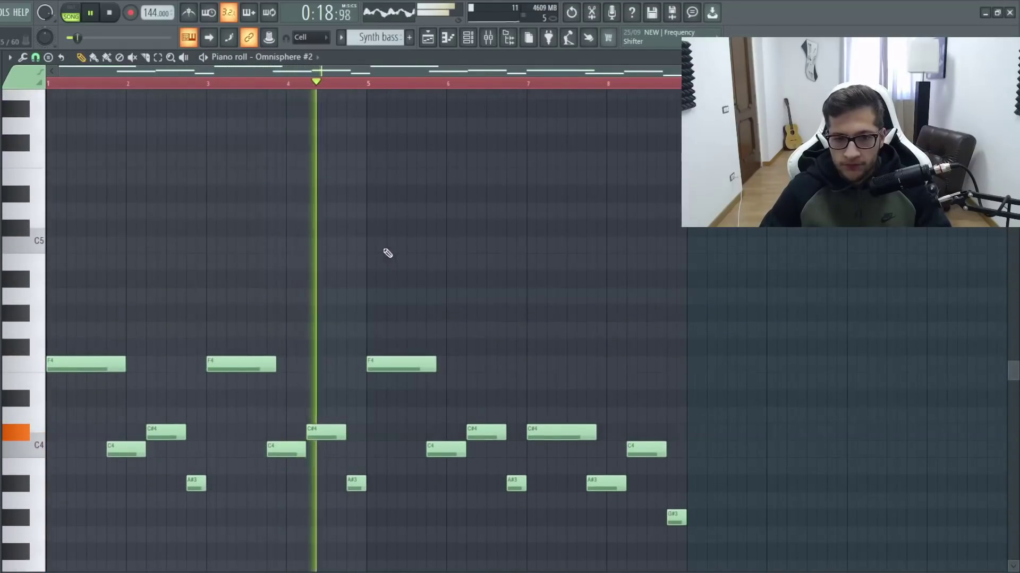
key(F5)
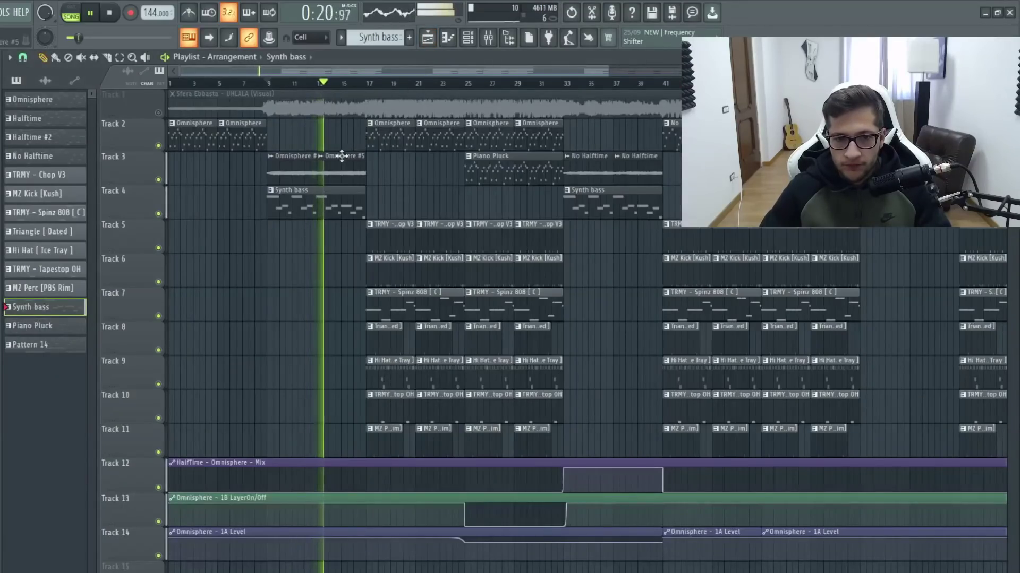
scroll(330, 234, up, 4)
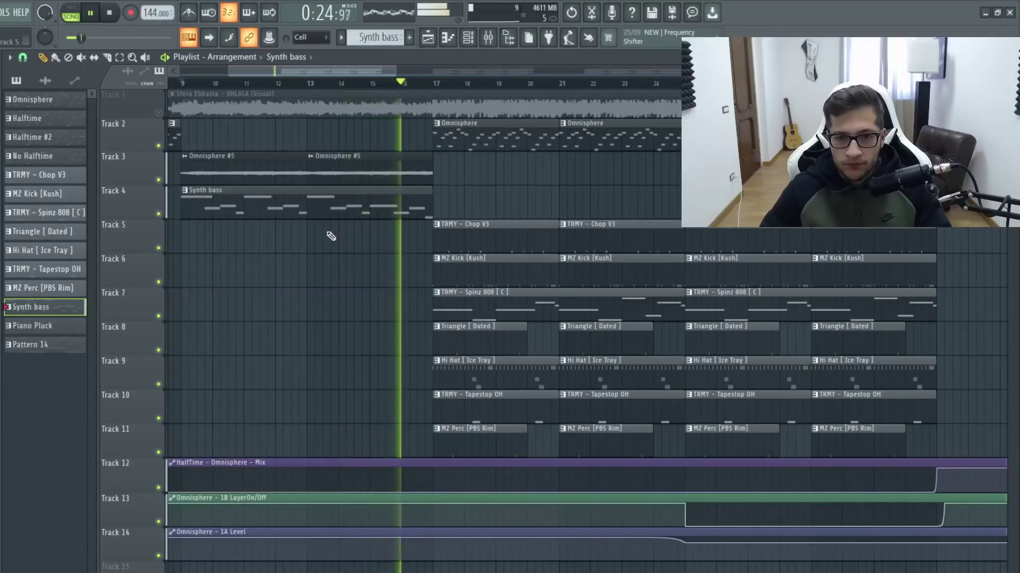
scroll(432, 234, up, 2)
key(space)
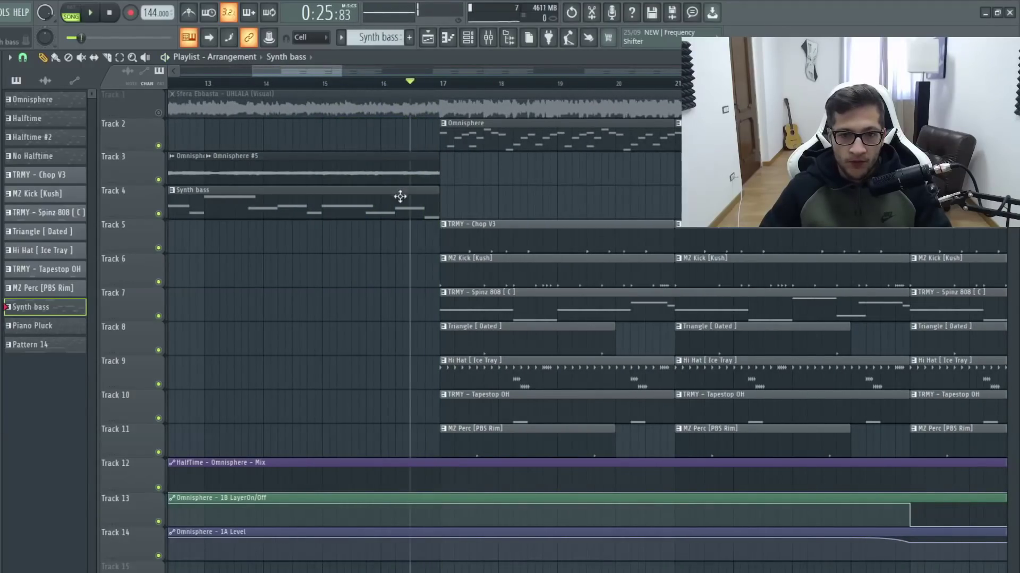
Open the Spinz 808 pattern, and examine Omnisphere #4's amp envelope together with the Pro-Q 3 equalizer on mixer insert 12.
double_click(458, 303)
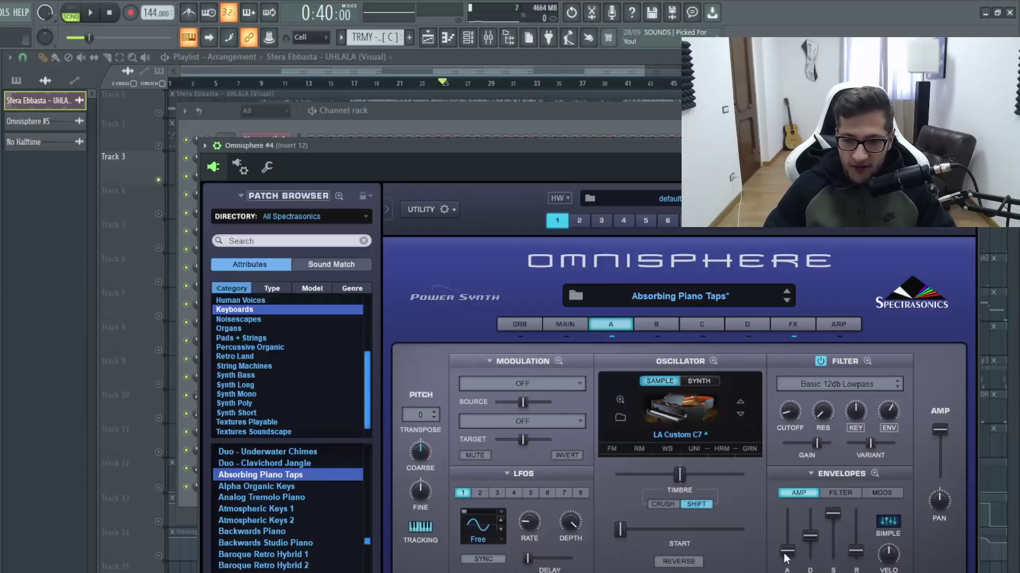
mouse_move(788, 555)
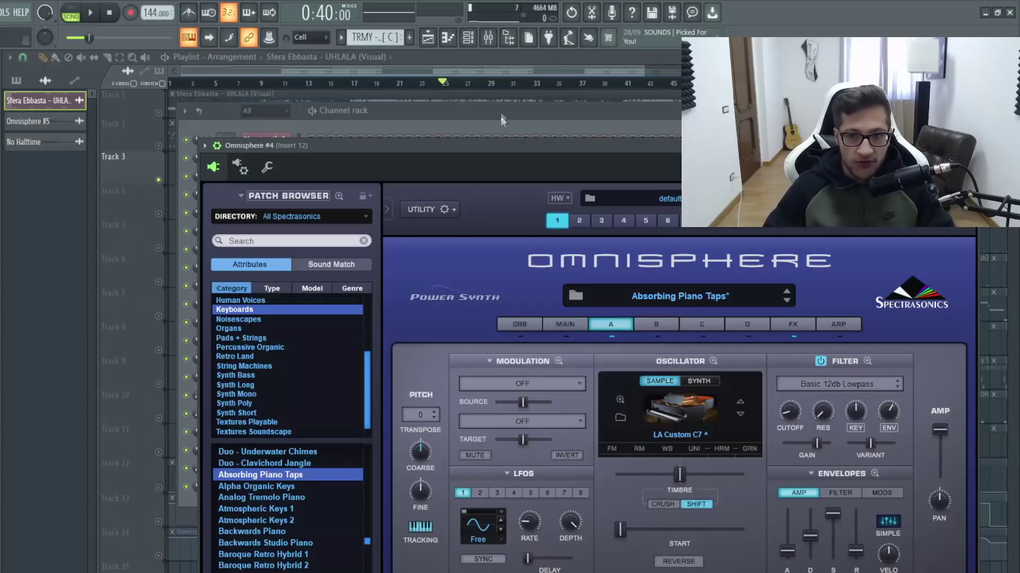
click(488, 37)
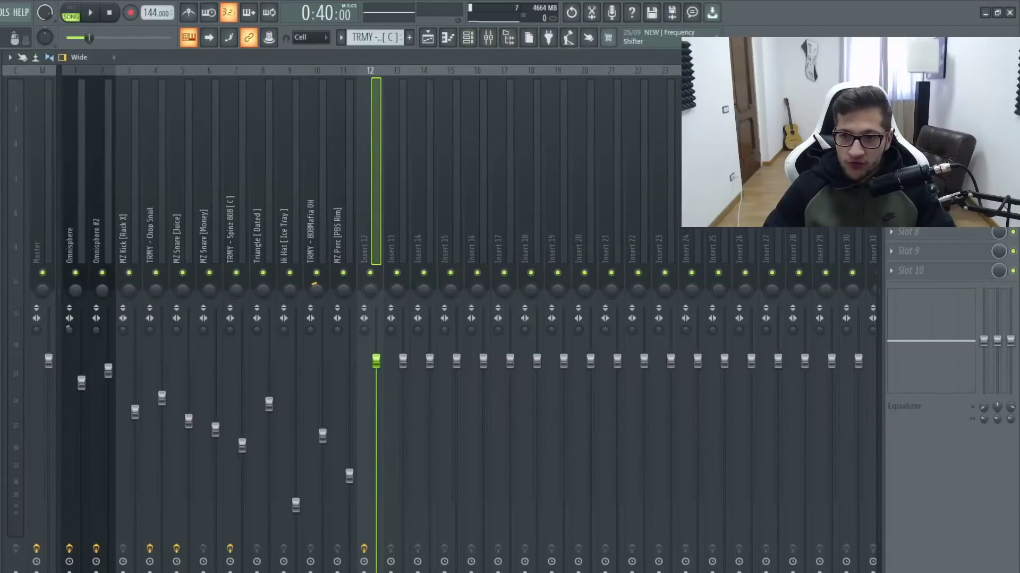
click(913, 98)
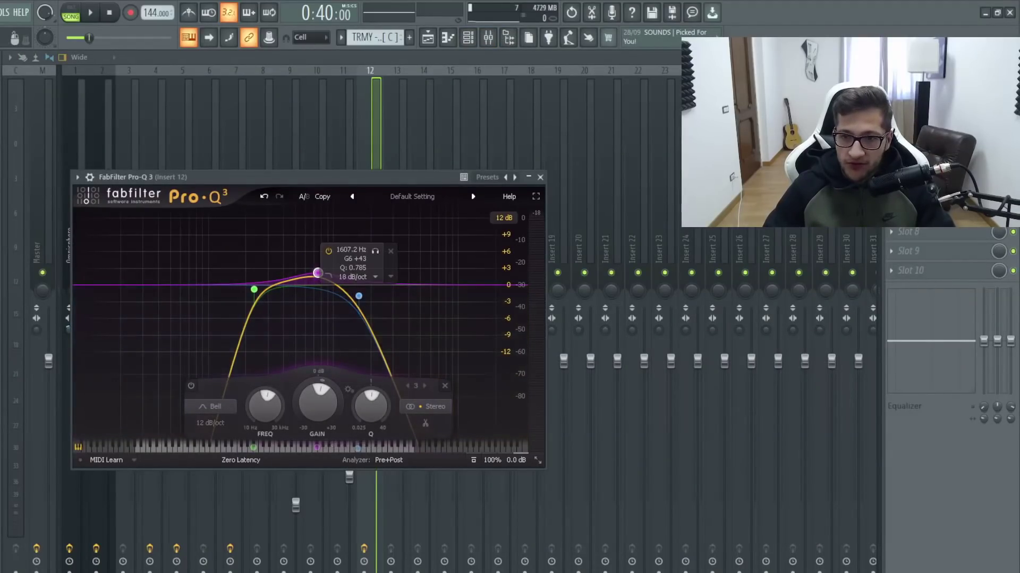
key(Escape)
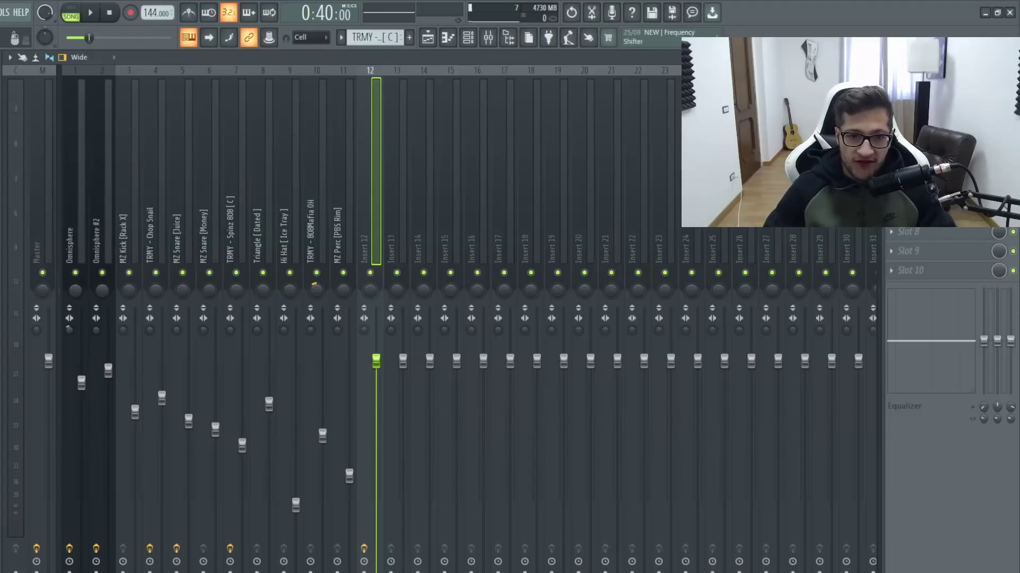
click(470, 40)
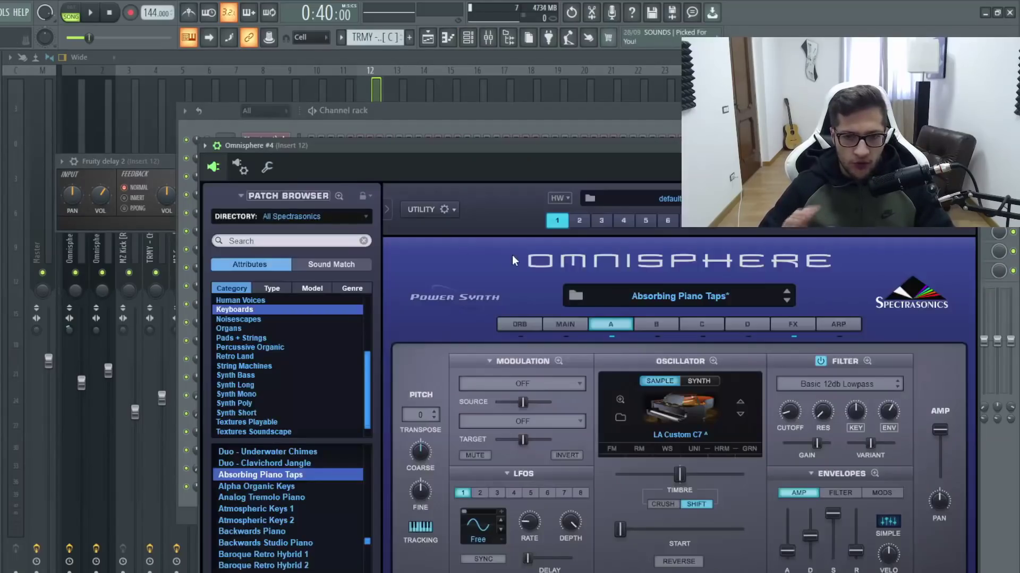
Play the soloed Piano Pluck clip from bar 25 while examining its notes, and return to the playlist with playback stopped.
click(427, 38)
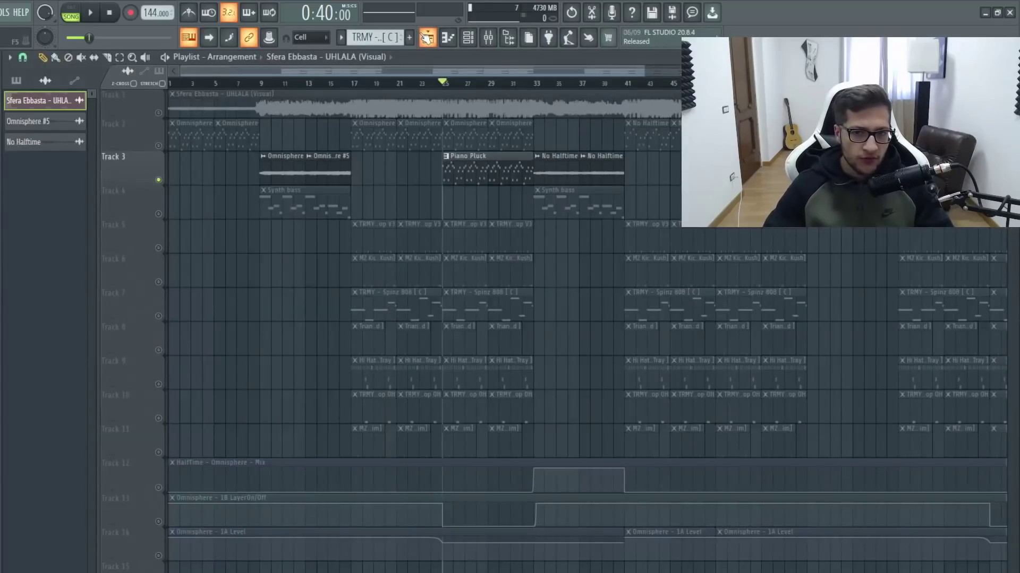
key(space)
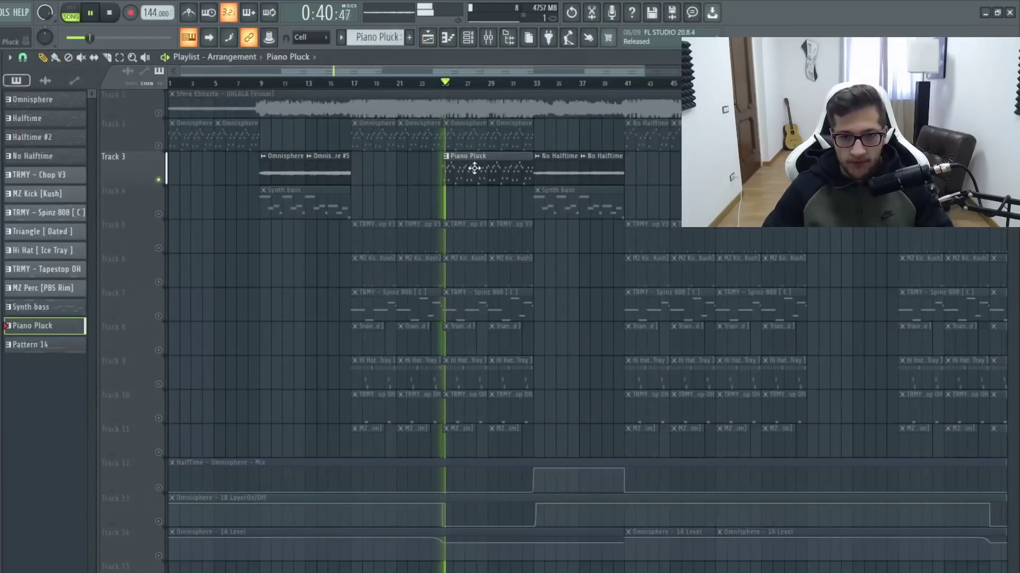
double_click(471, 167)
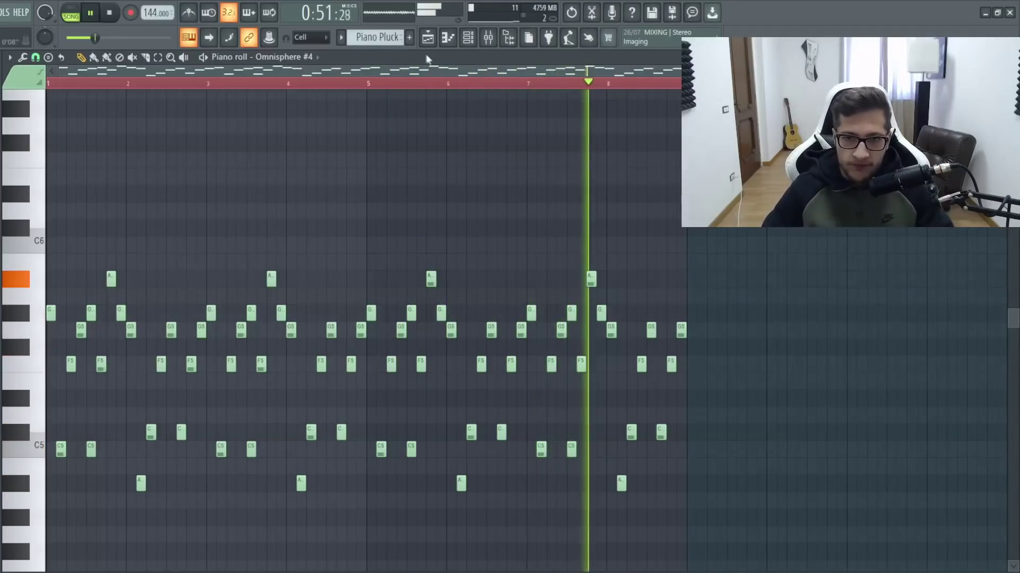
key(F5)
key(space)
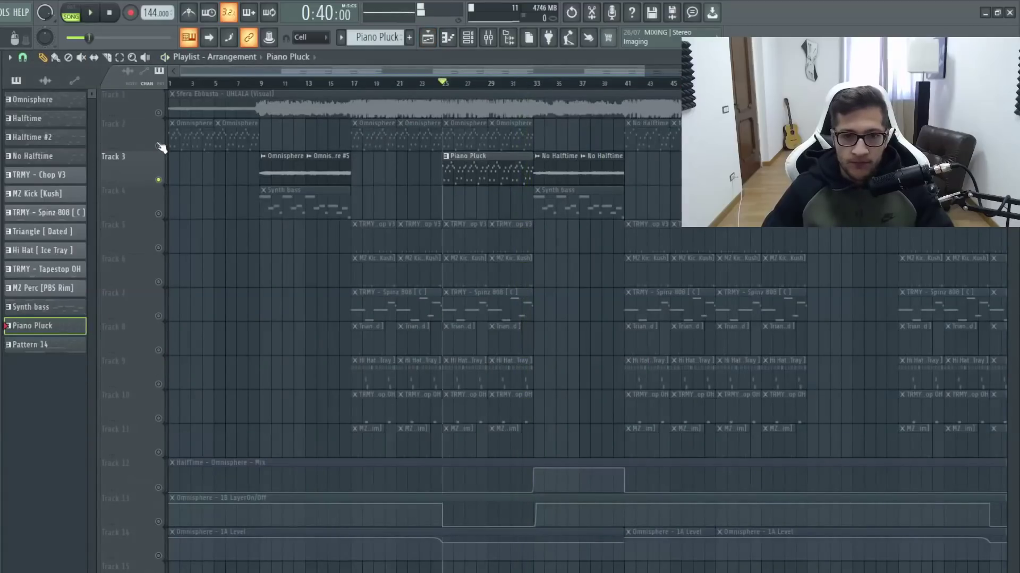
Solo Track 2 and examine the Omnisphere #4 patch and layer B of the Nashville Memories patch.
click(159, 143)
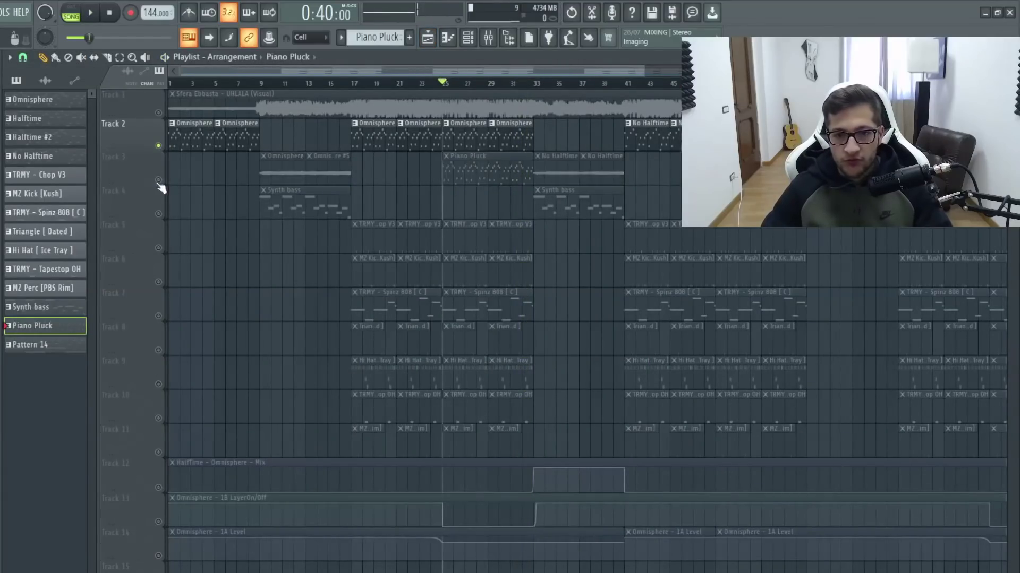
click(468, 37)
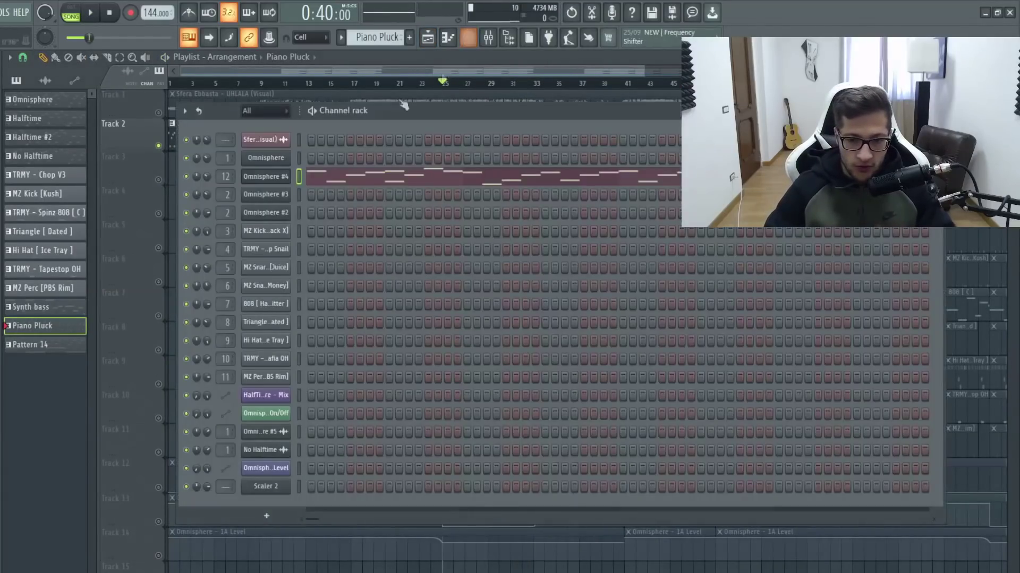
click(265, 177)
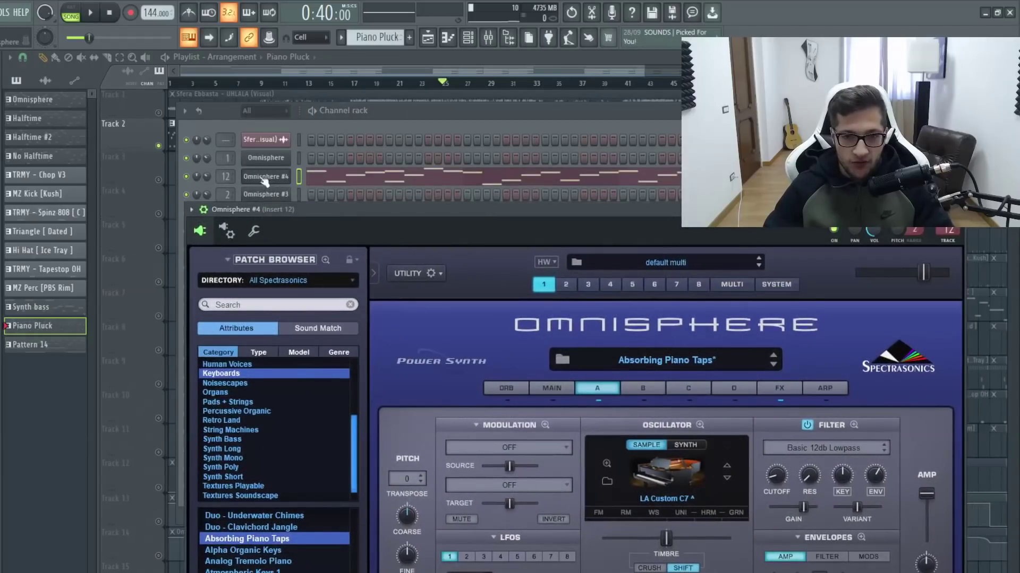
click(265, 157)
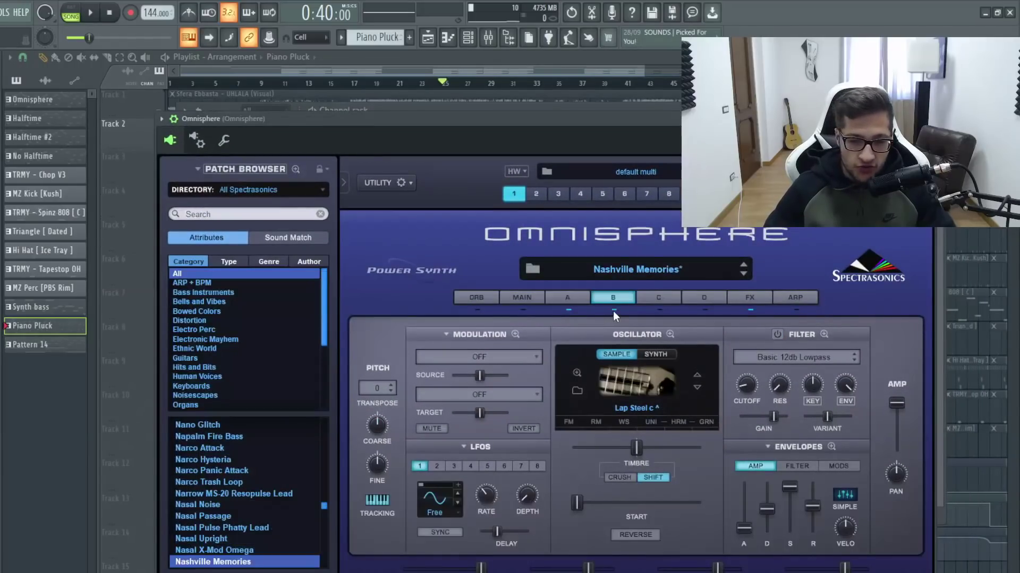
click(429, 71)
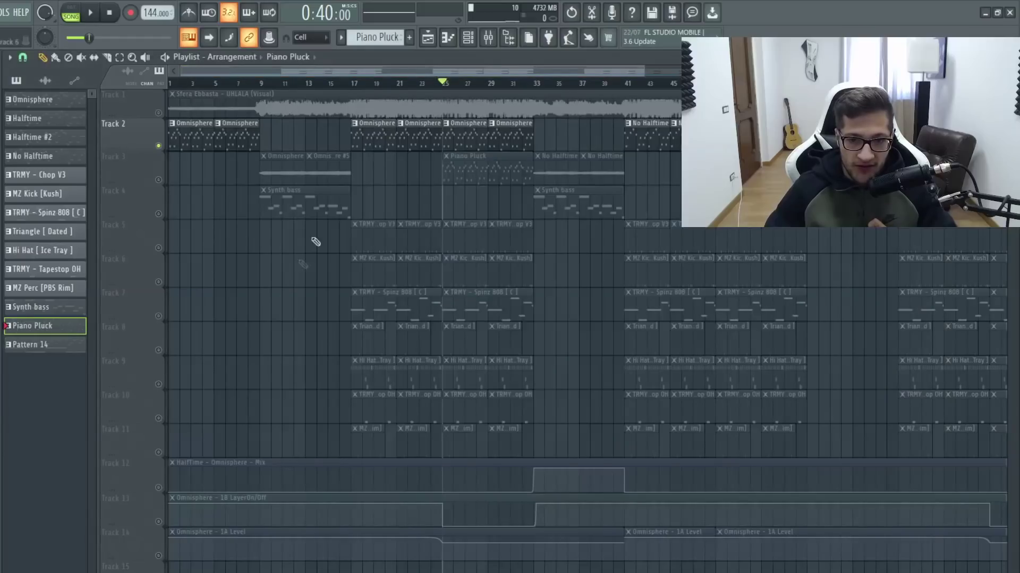
Unmute the Omnisphere 1B layer on/off and 1A level automation on Tracks 13 and 14, and play from bar 25.
click(158, 521)
click(158, 555)
key(space)
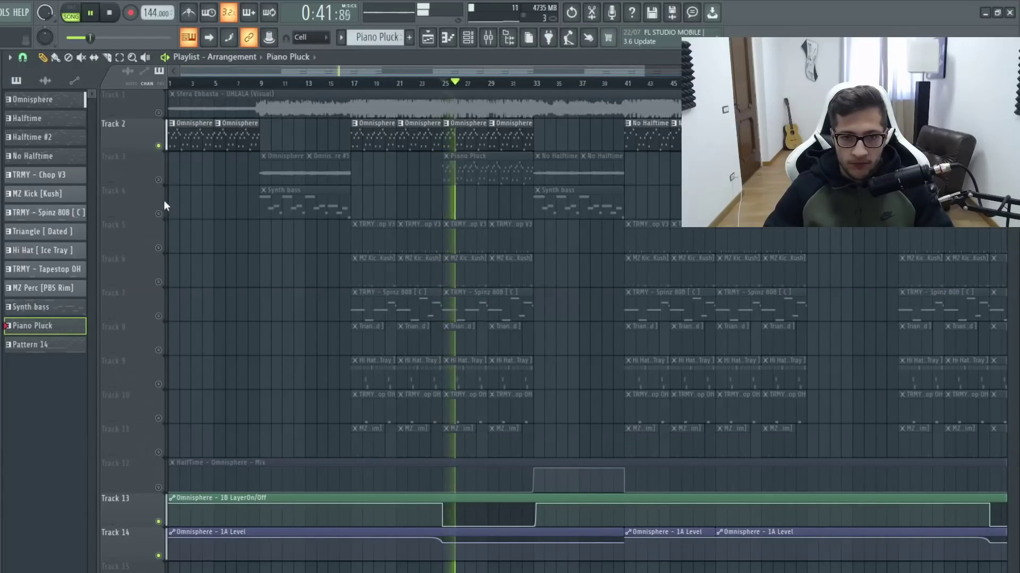
Mute the automation on Tracks 13 and 14, replay from bar 25 to compare the sound, and unmute both tracks again.
click(158, 522)
key(space)
key(space)
click(158, 556)
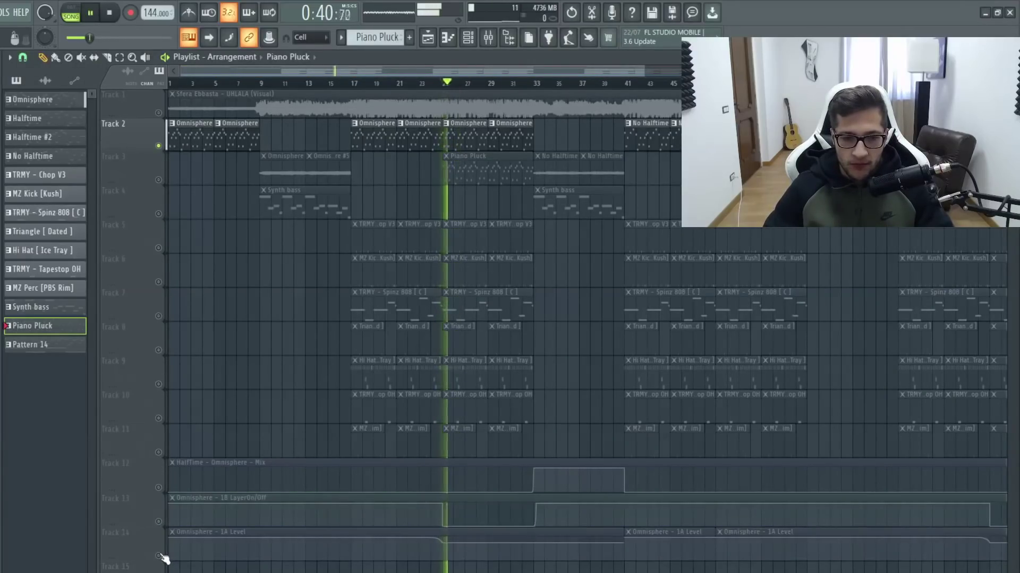
click(159, 556)
click(158, 521)
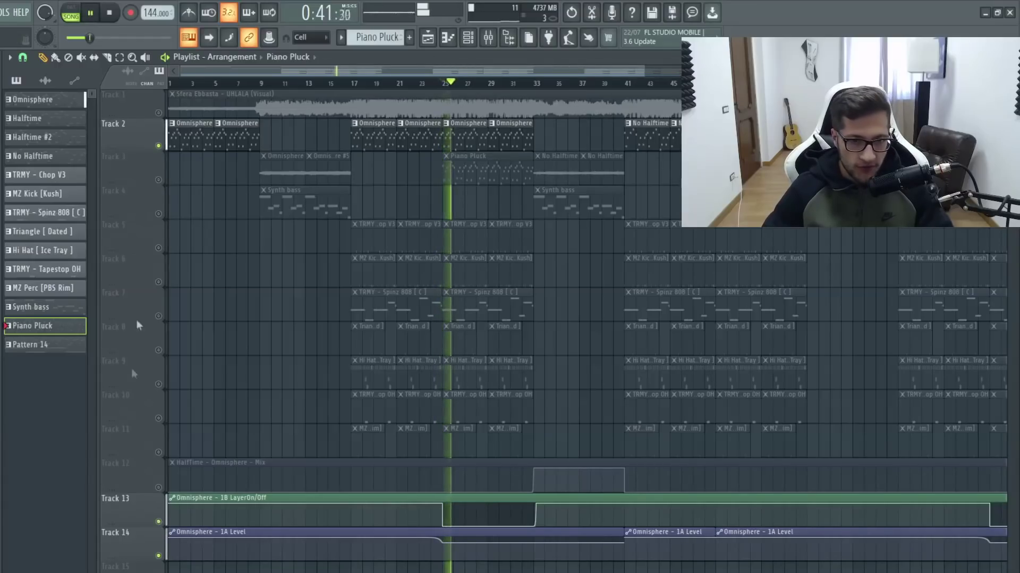
Unmute Track 3 to hear Piano Pluck with the Omnisphere melody, and play the section starting at bar 49.
click(158, 179)
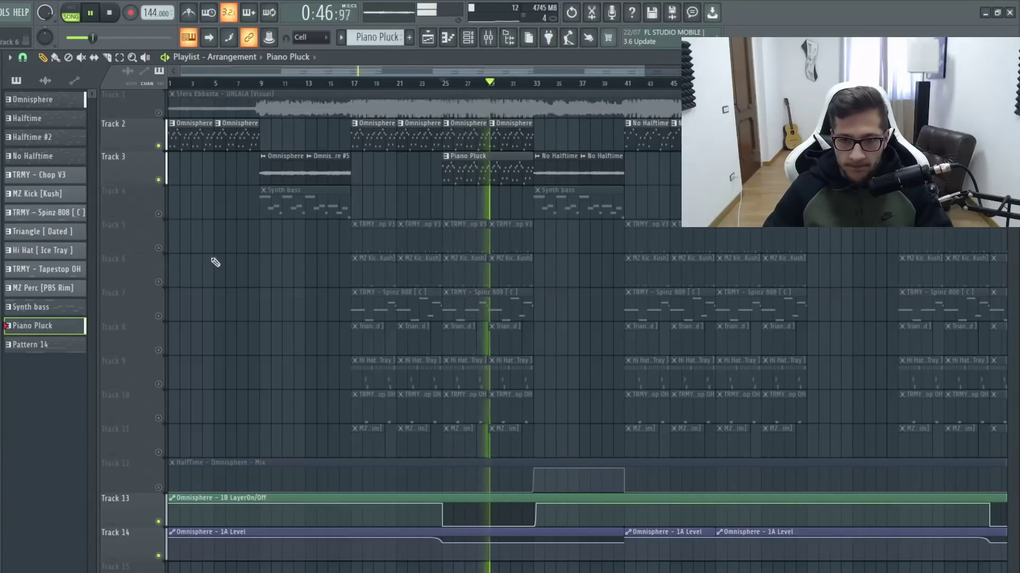
key(space)
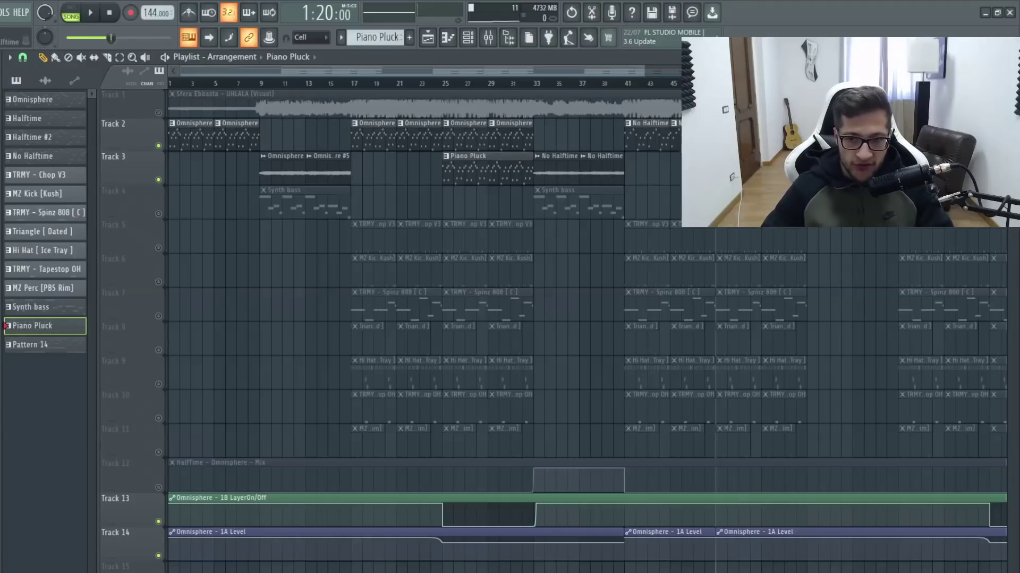
key(space)
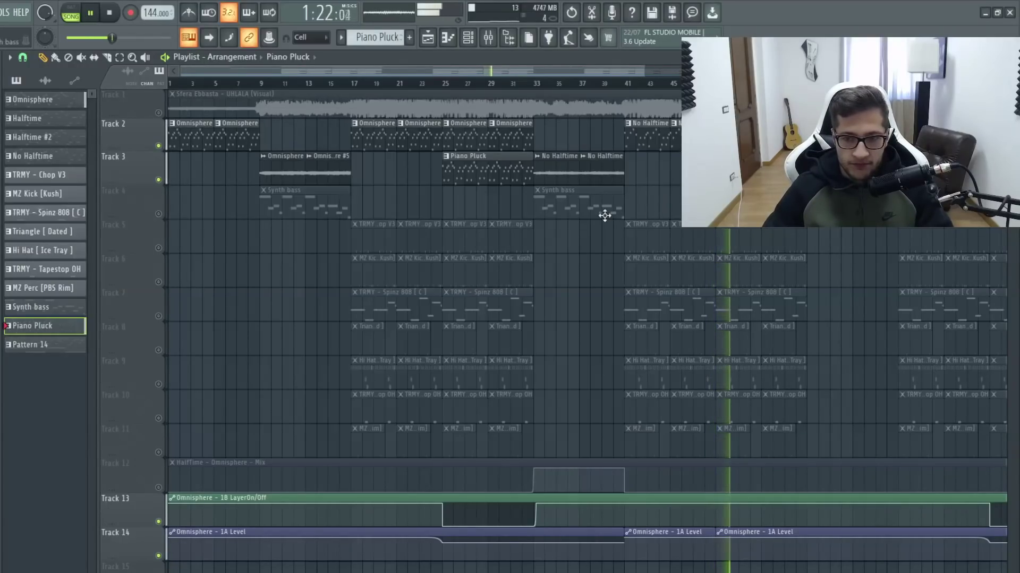
key(space)
Move the playback position to bar 41 and open the No Halftime pattern to examine its melody notes up close.
click(634, 85)
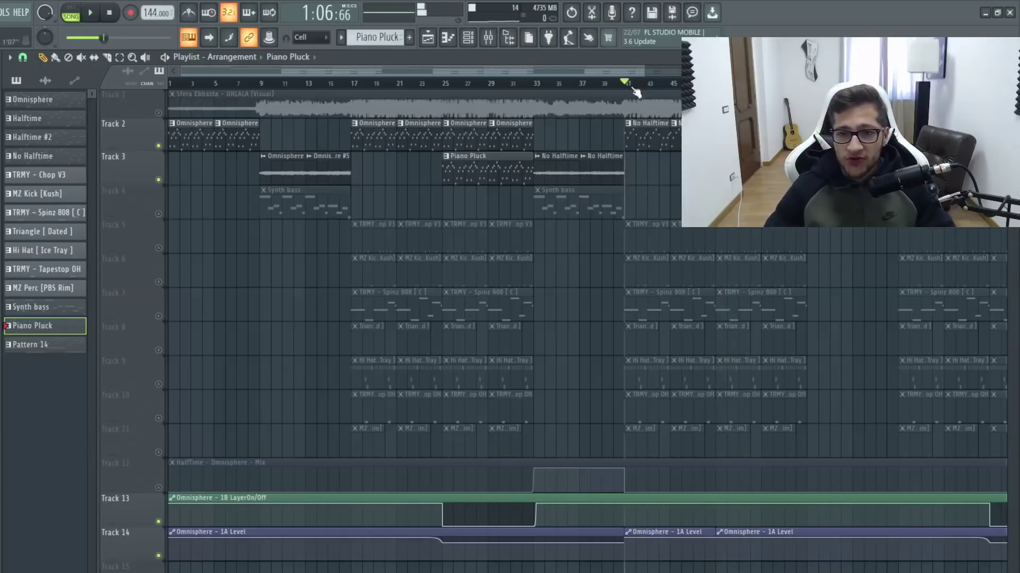
double_click(638, 138)
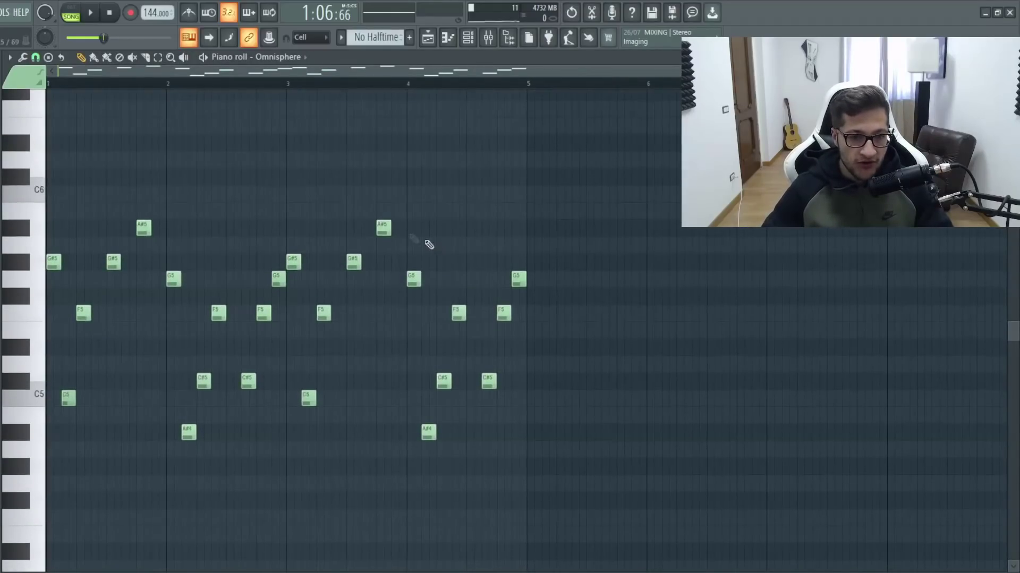
scroll(119, 283, up, 4)
scroll(145, 326, up, 1)
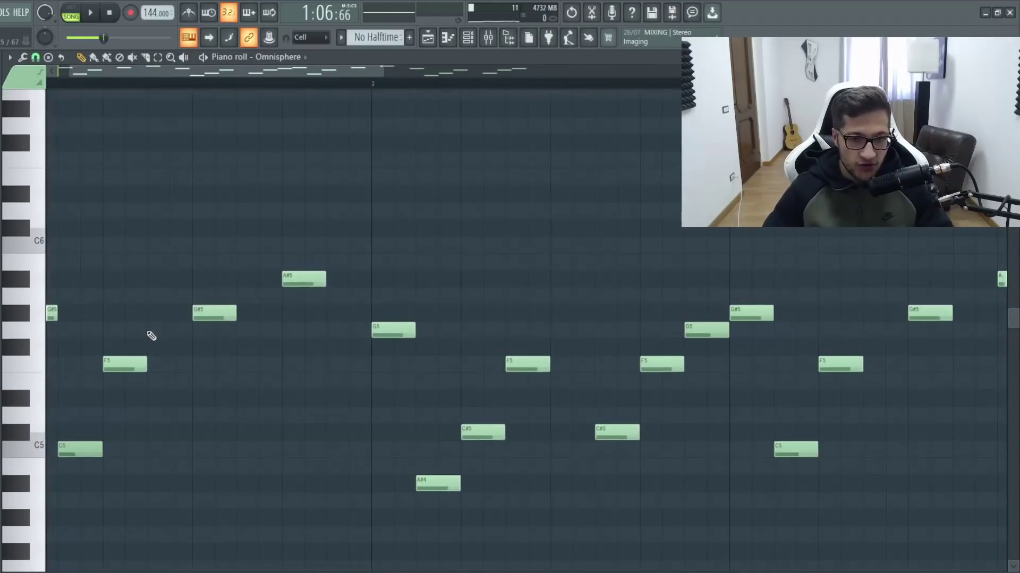
Play the No Halftime pattern on its own to hear its full four-bar melody, and return to the playlist.
scroll(155, 333, down, 4)
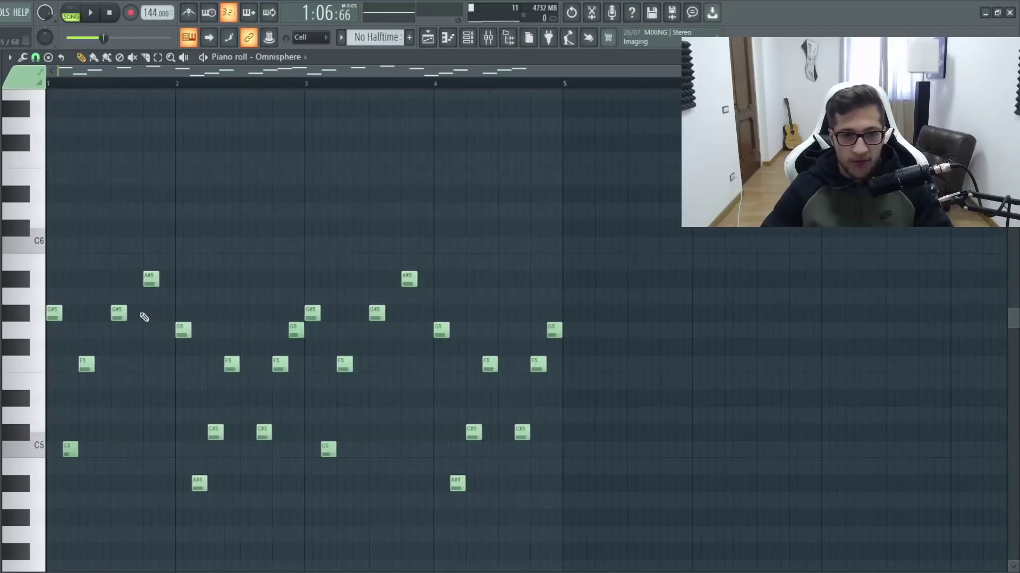
click(87, 14)
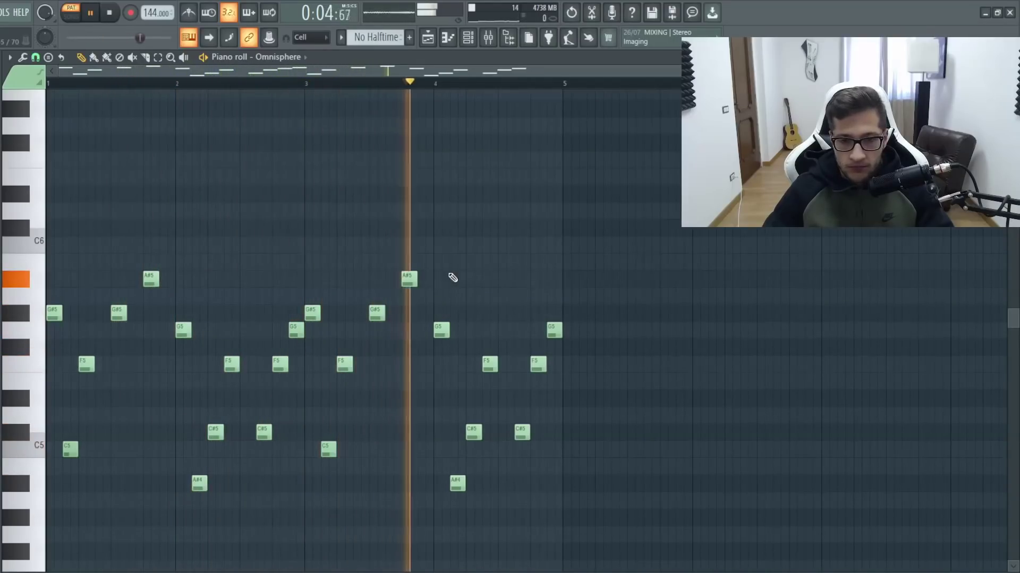
click(430, 39)
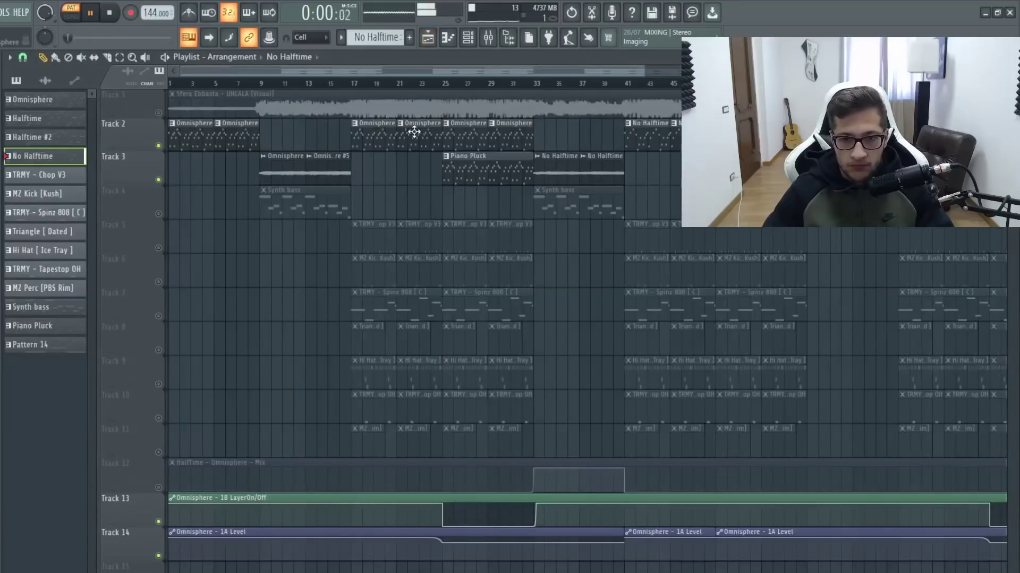
Move the playback position to bar 33, examine the No Halftime audio clip's settings on Track 3, and play the section.
drag(613, 83, 534, 83)
double_click(550, 158)
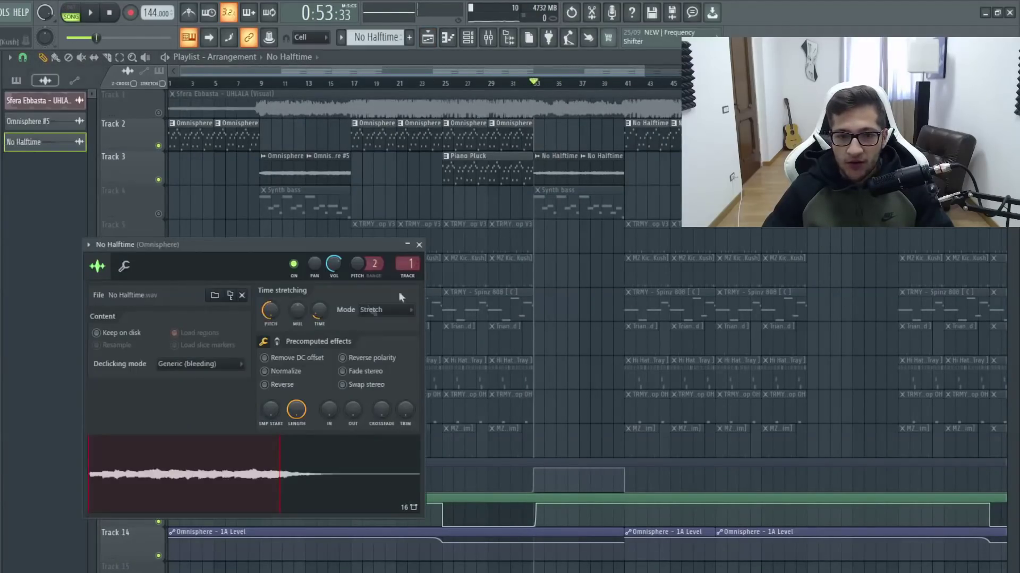
key(space)
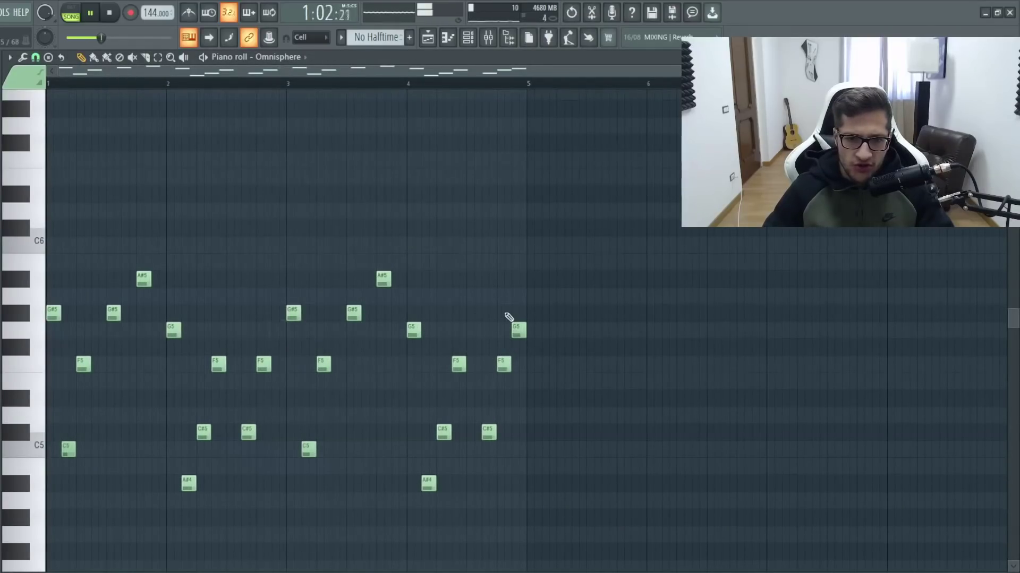
key(F5)
key(space)
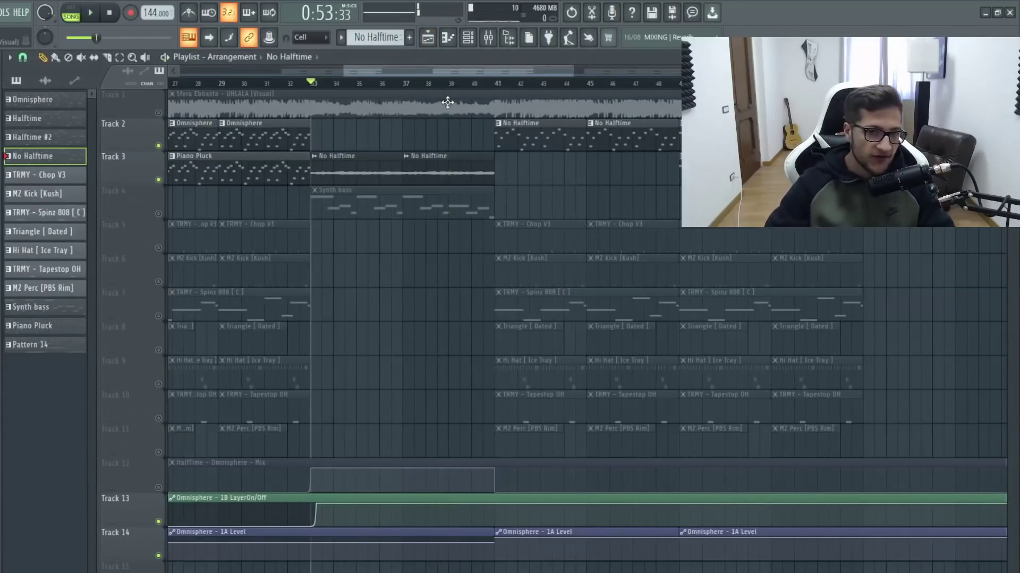
Reopen the No Halftime audio clip's settings and compare the section starts at bars 41 and 33.
double_click(364, 177)
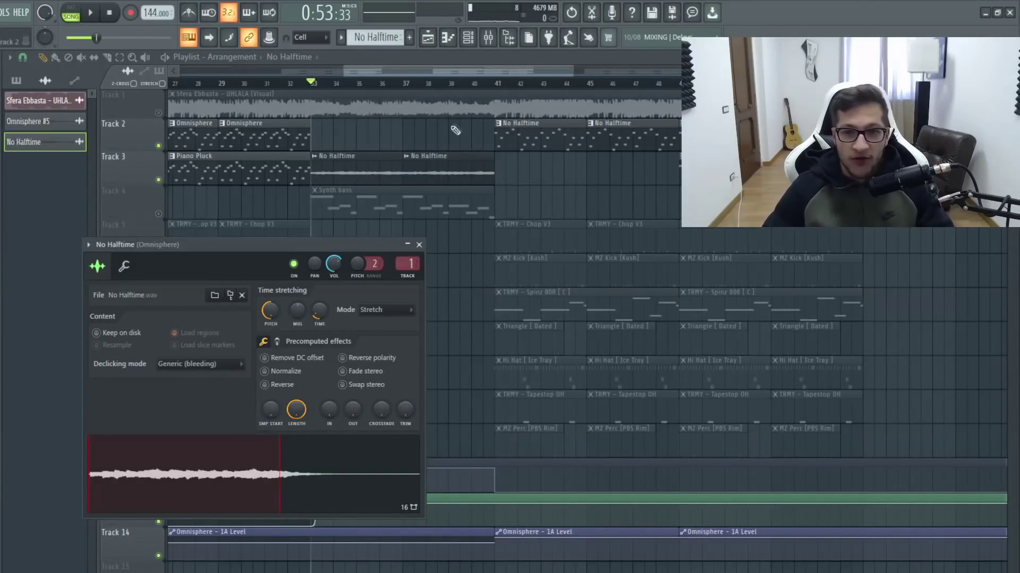
click(497, 84)
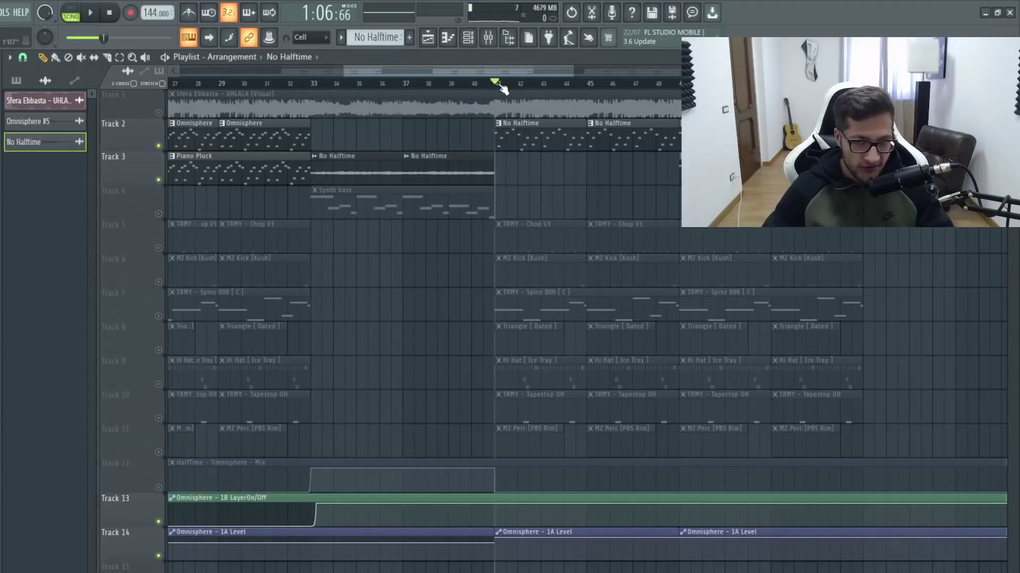
click(318, 83)
Go to bar 17 and examine the TRMY - Chop V3 pattern's notes and its layered snare channels in the channel rack.
scroll(254, 101, down, 5)
click(254, 101)
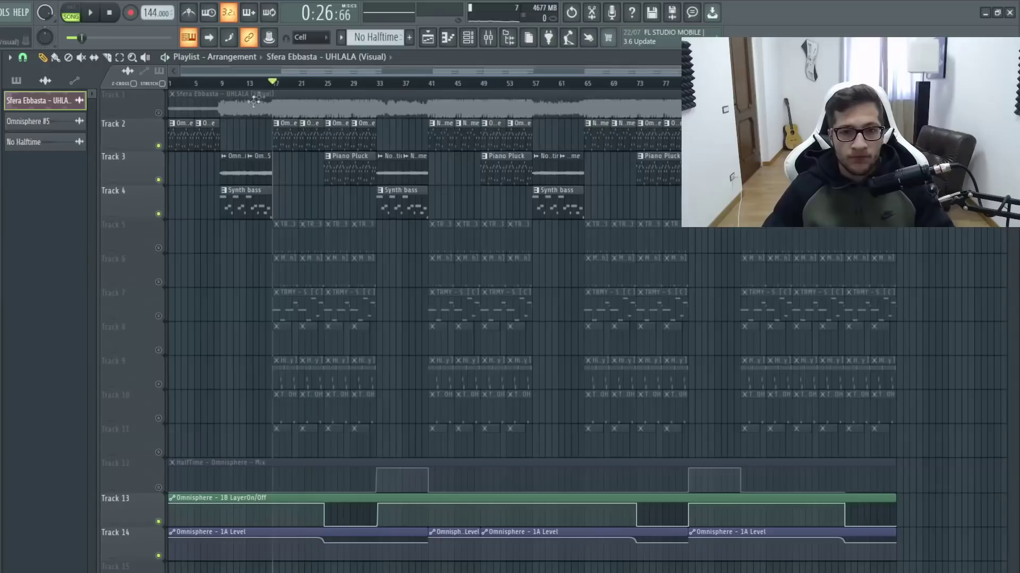
scroll(189, 255, down, 2)
click(296, 232)
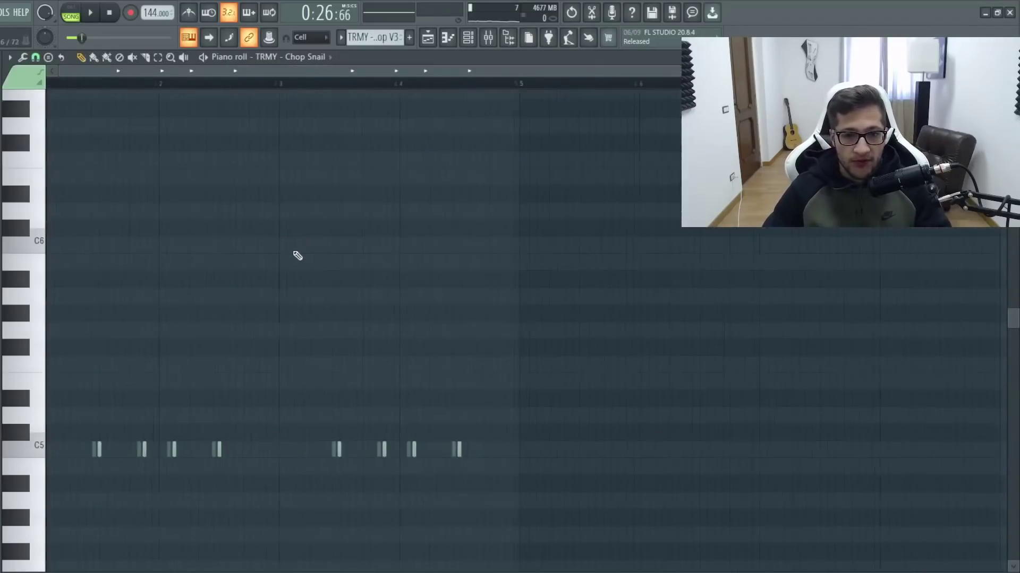
click(468, 38)
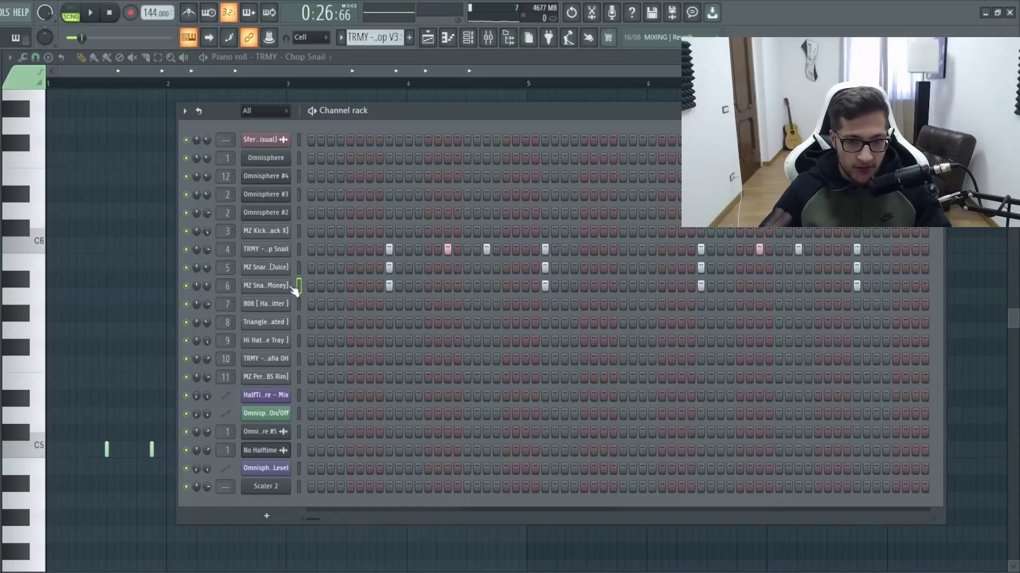
Open the TRMY - Spinz 808 [ C ] pattern on Track 7 and play its 808 notes from bar 17.
click(81, 89)
key(space)
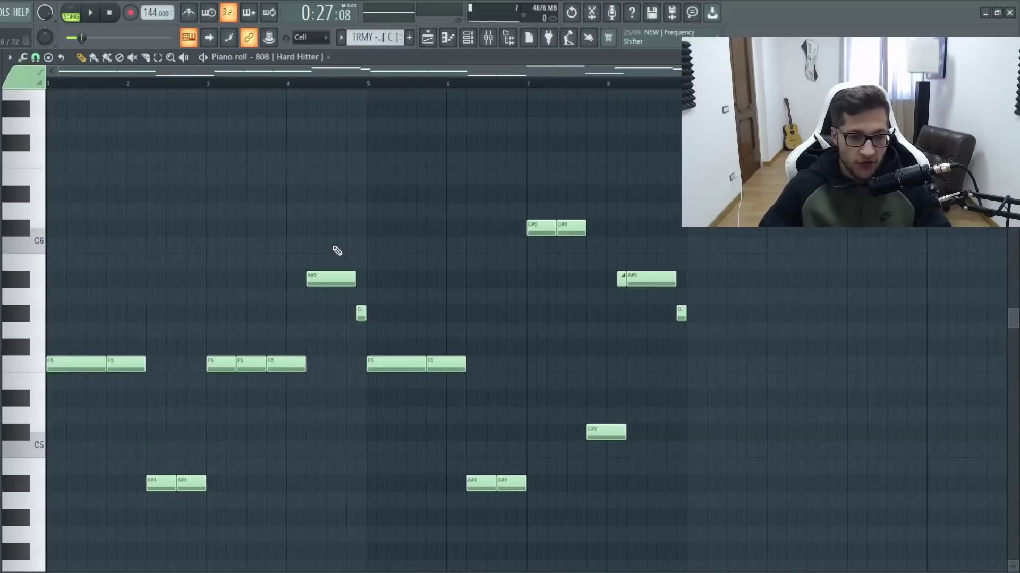
key(space)
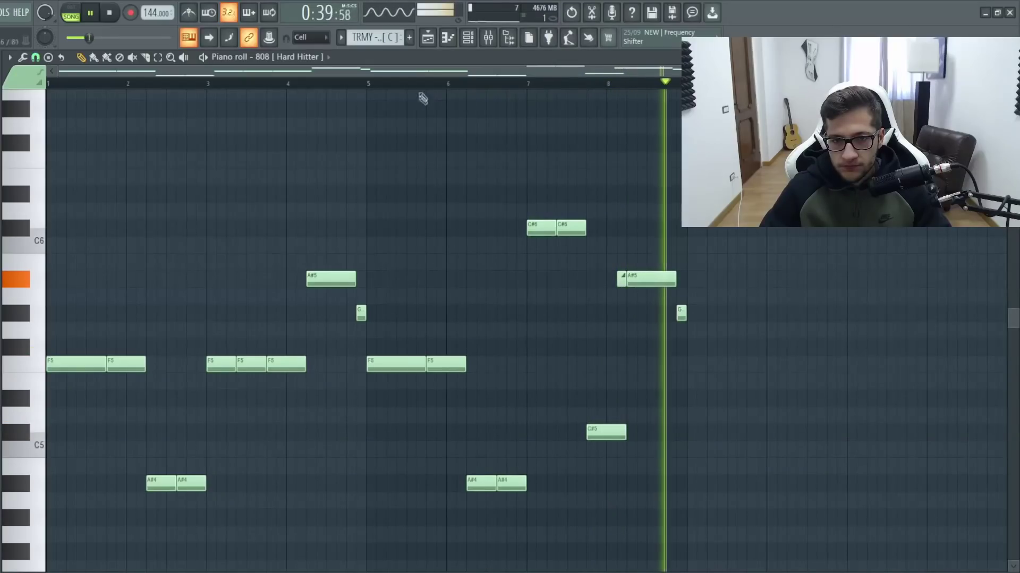
key(F5)
key(space)
Open the Triangle [ Dated ] pattern's notes and play them from bar 17.
key(F7)
key(KP_Add)
key(space)
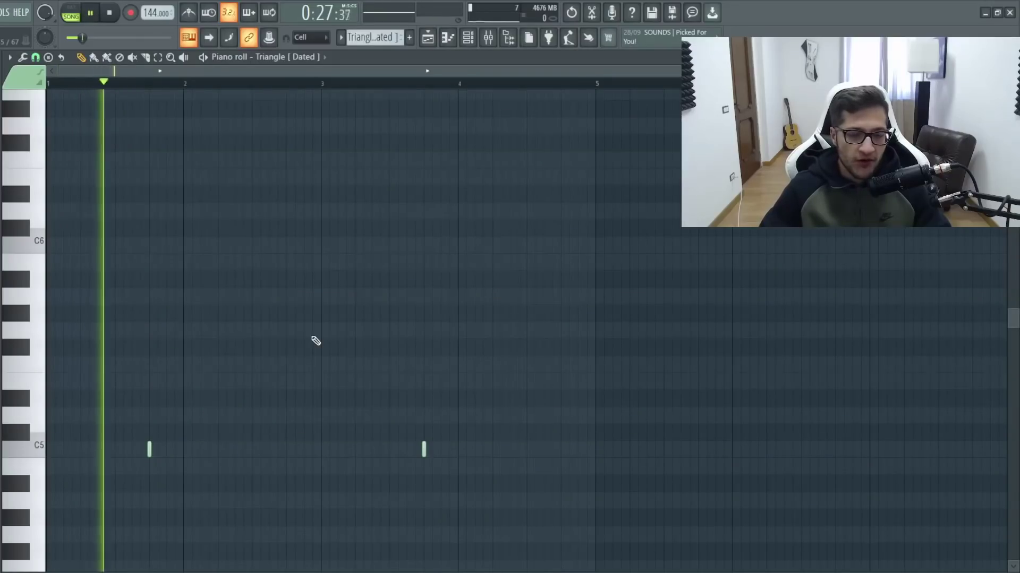
Open the Hi Hat [ Ice Tray ] pattern and play its notes and pitched rolls from bar 17.
key(KP_Add)
key(space)
key(space)
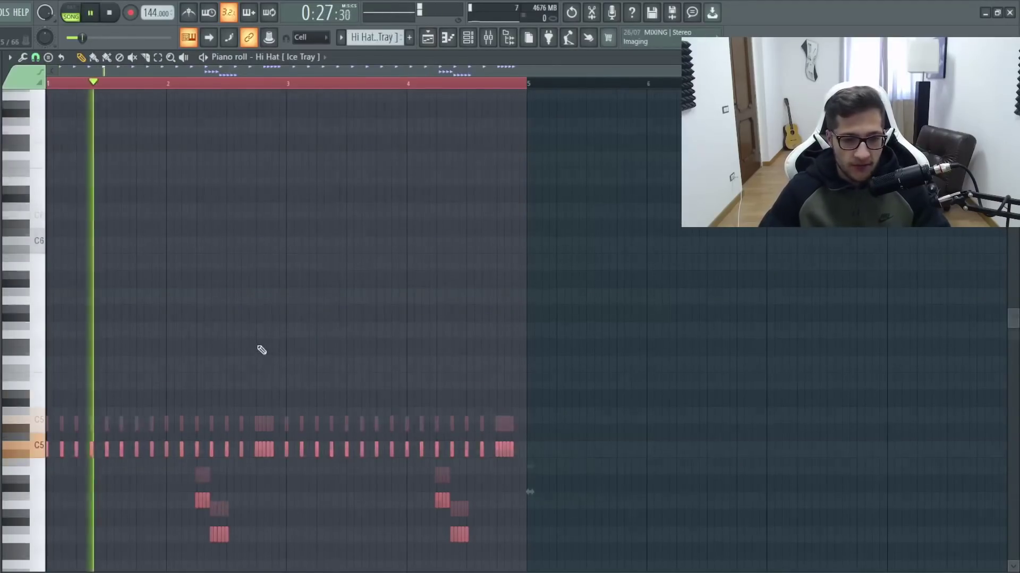
scroll(261, 350, down, 1)
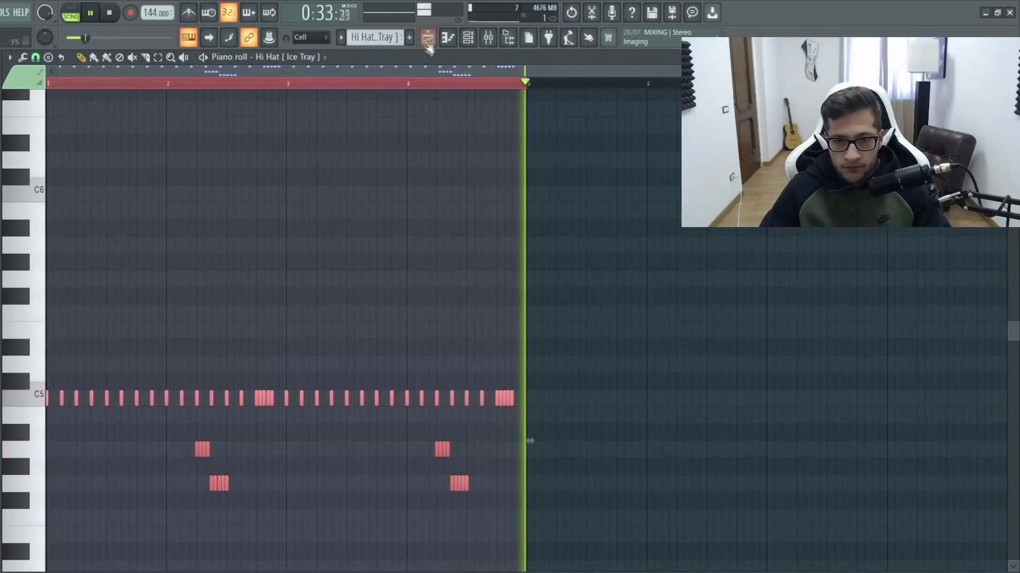
Examine the MZ Kick [Rack X] sampler settings and its piano roll notes, and return to the playlist.
key(F7)
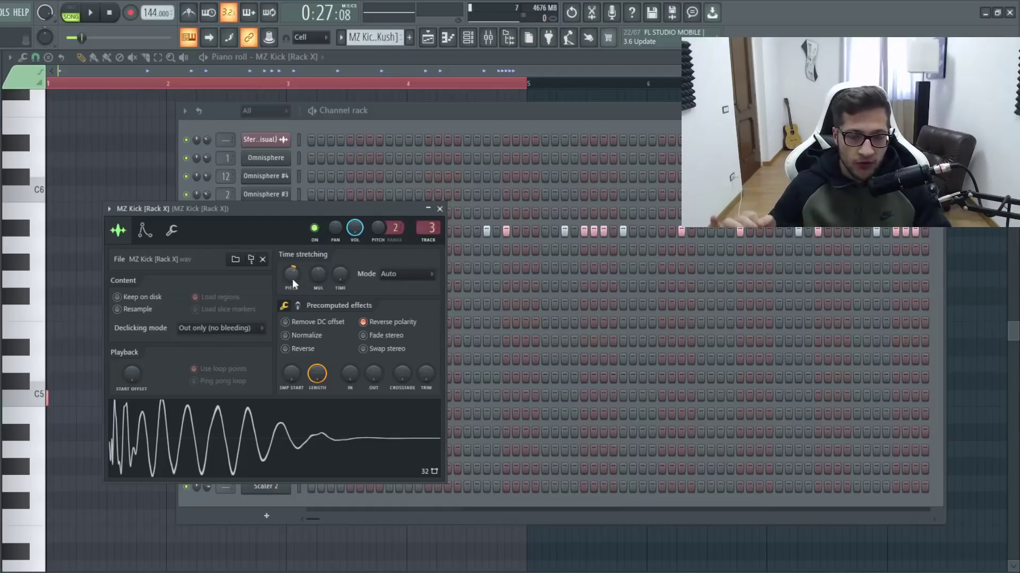
click(41, 92)
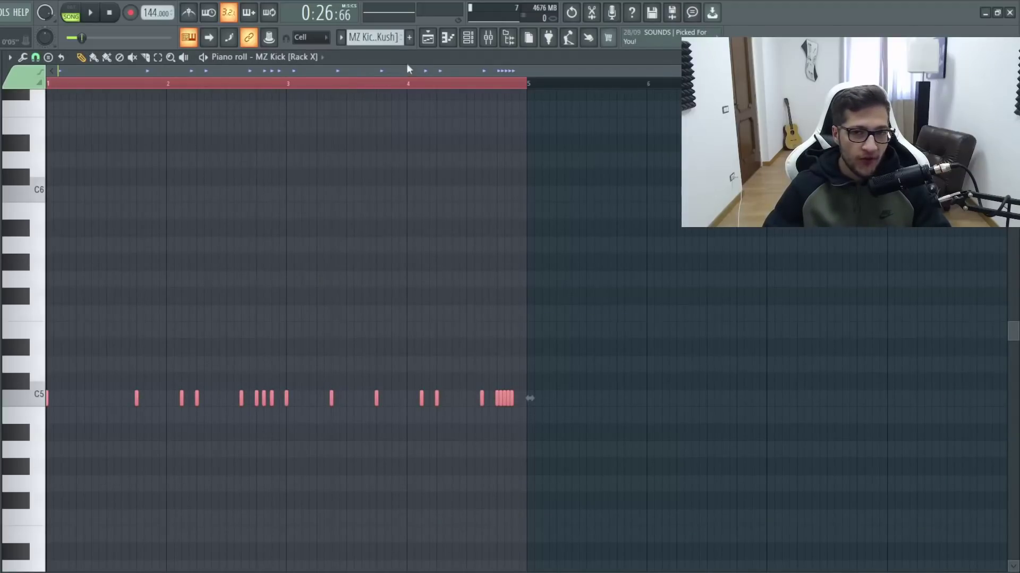
click(428, 39)
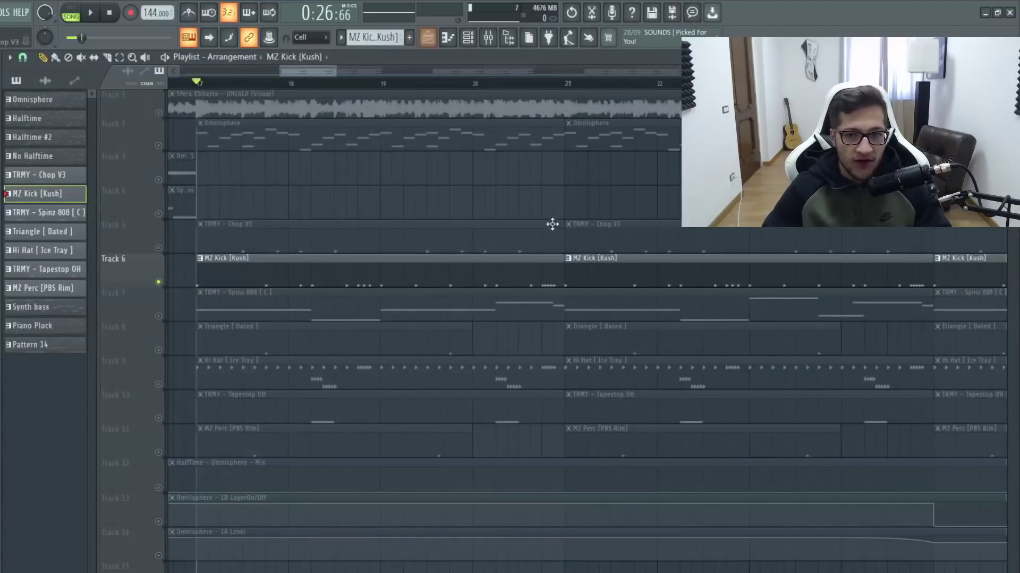
Play the soloed MZ Kick [Kush] pattern on Track 6 from bar 17 and follow its notes in the piano roll.
scroll(415, 144, down, 3)
key(space)
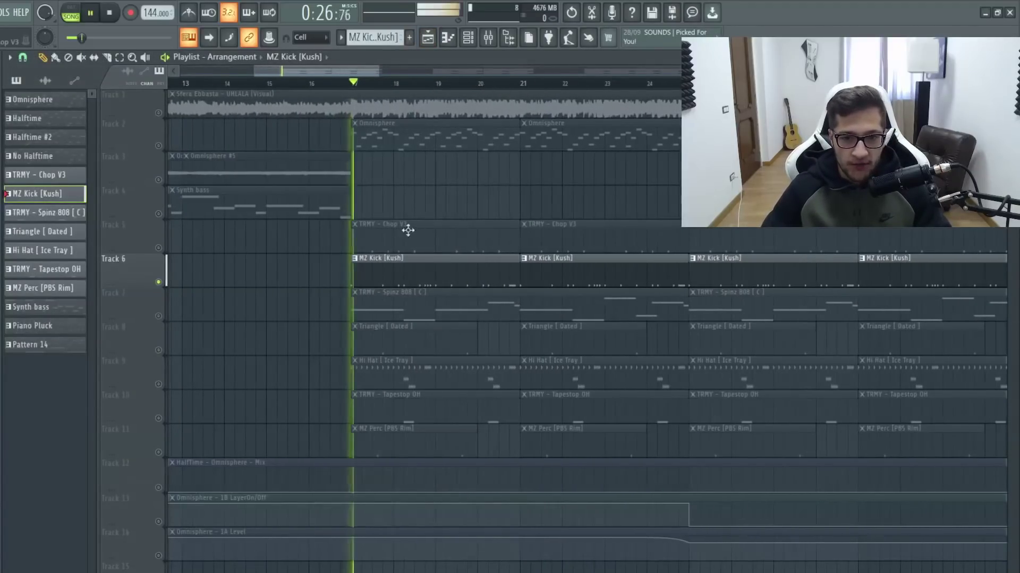
double_click(406, 258)
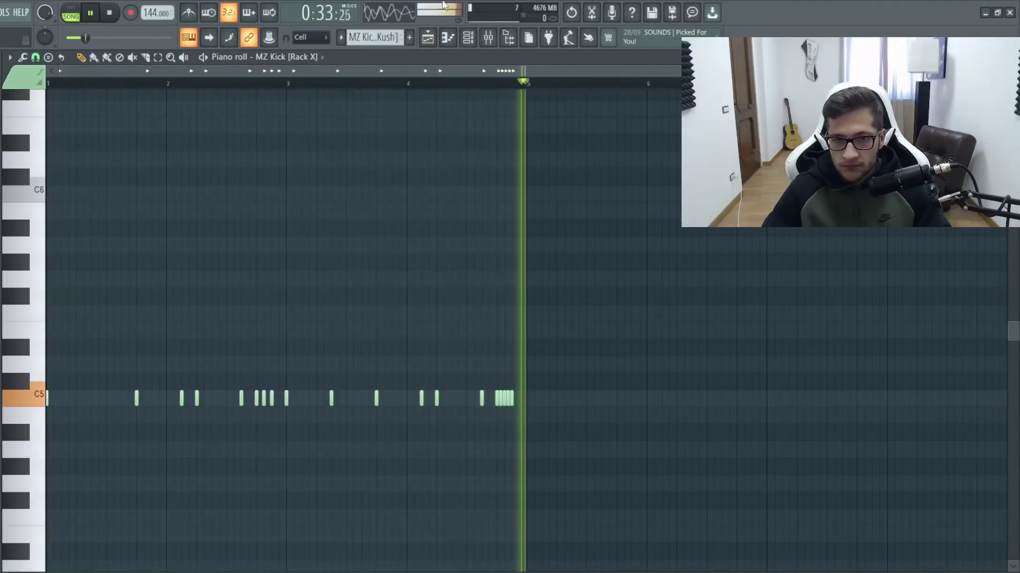
key(space)
key(F7)
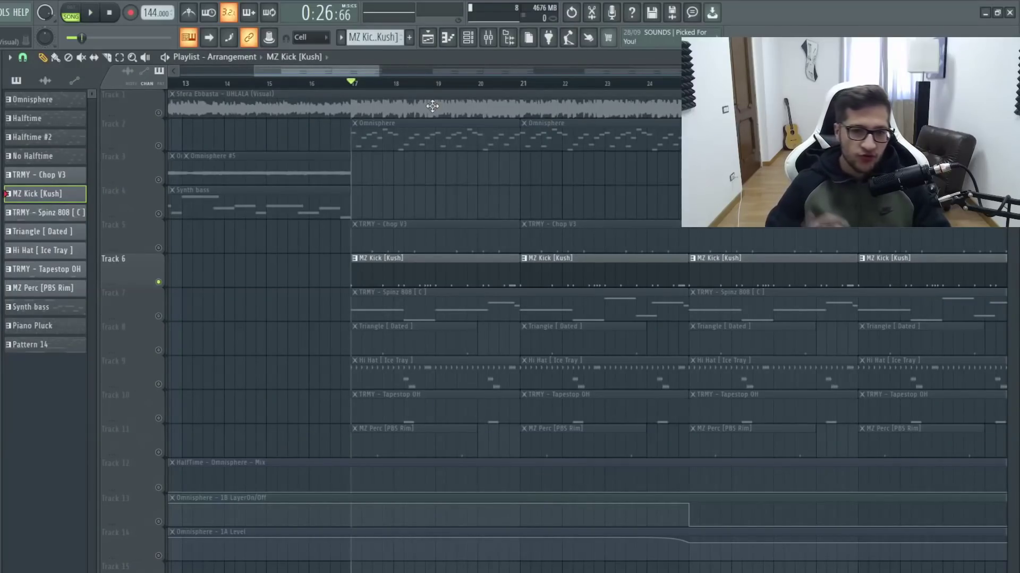
Open the MZ Kick [Rack X] sampler settings from the channel rack and compare its waveform at different time-stretching pitches.
click(447, 37)
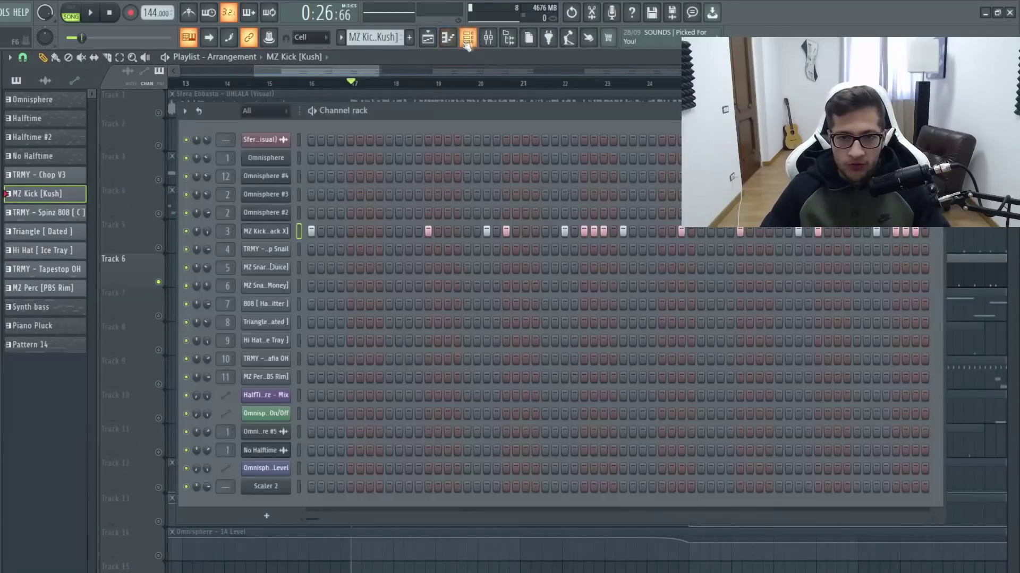
click(268, 230)
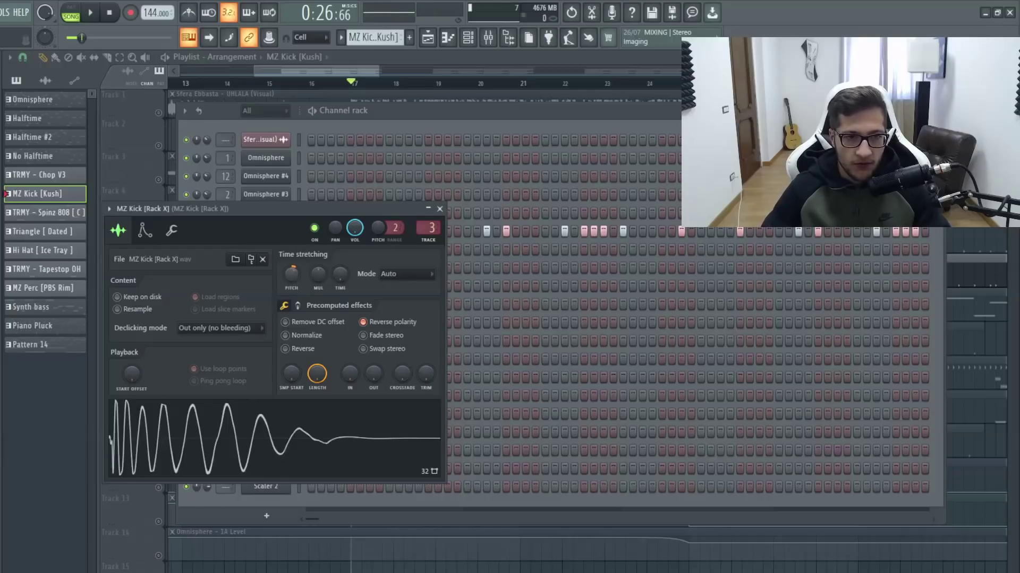
scroll(291, 273, up, 2)
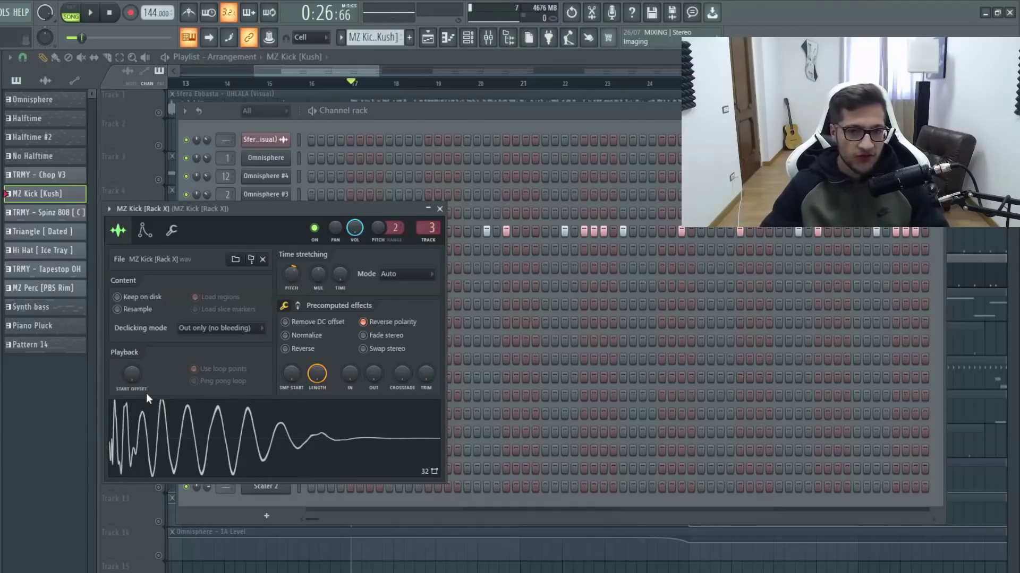
Unmute all tracks except the reference song on Track 1, and play the full arrangement from the start.
click(119, 121)
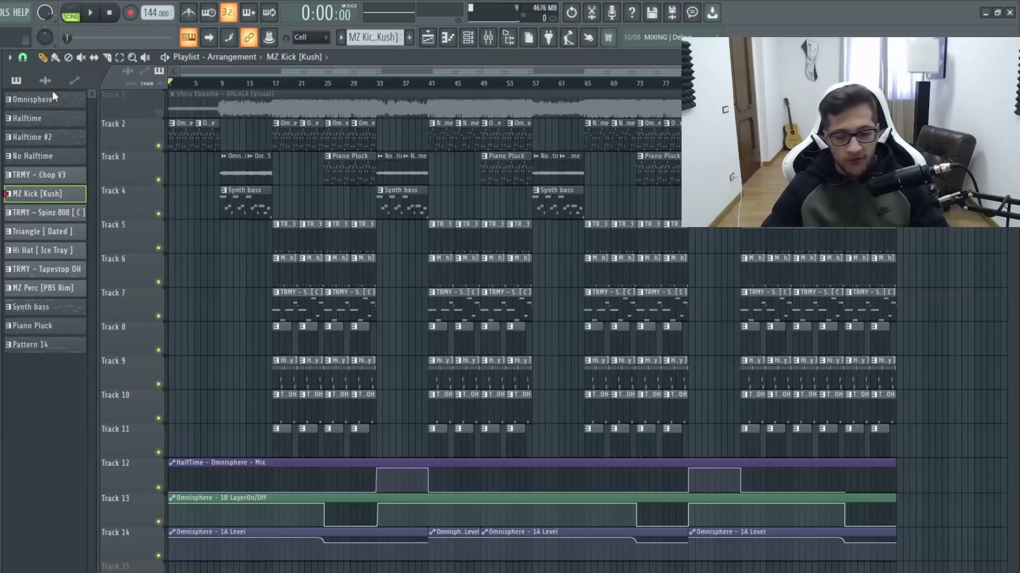
key(space)
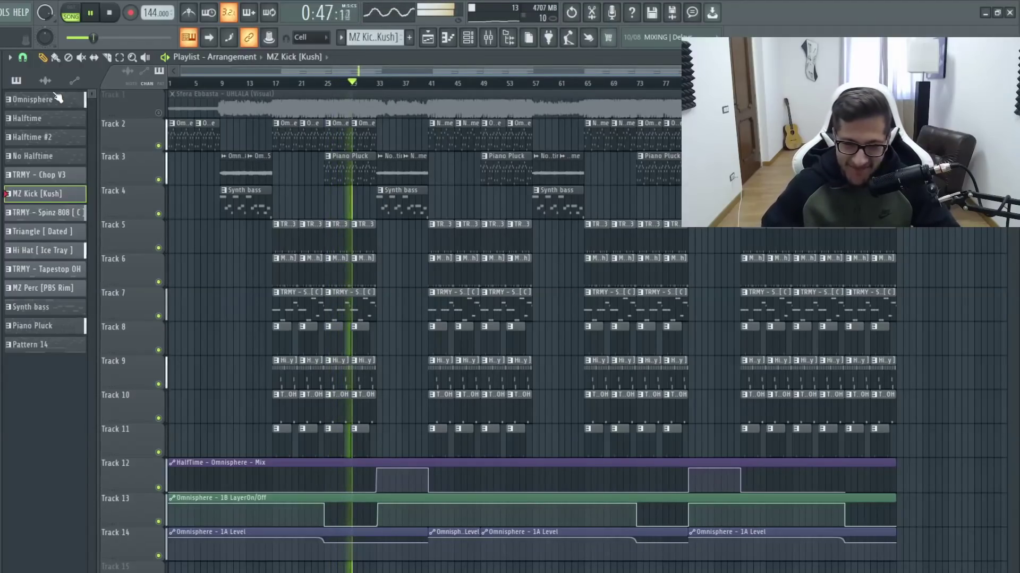
key(space)
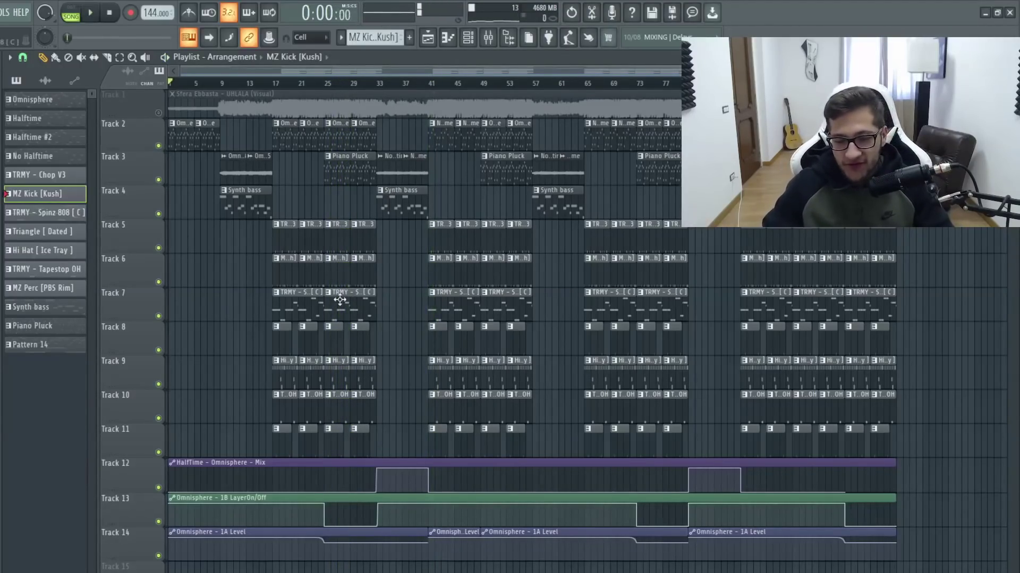